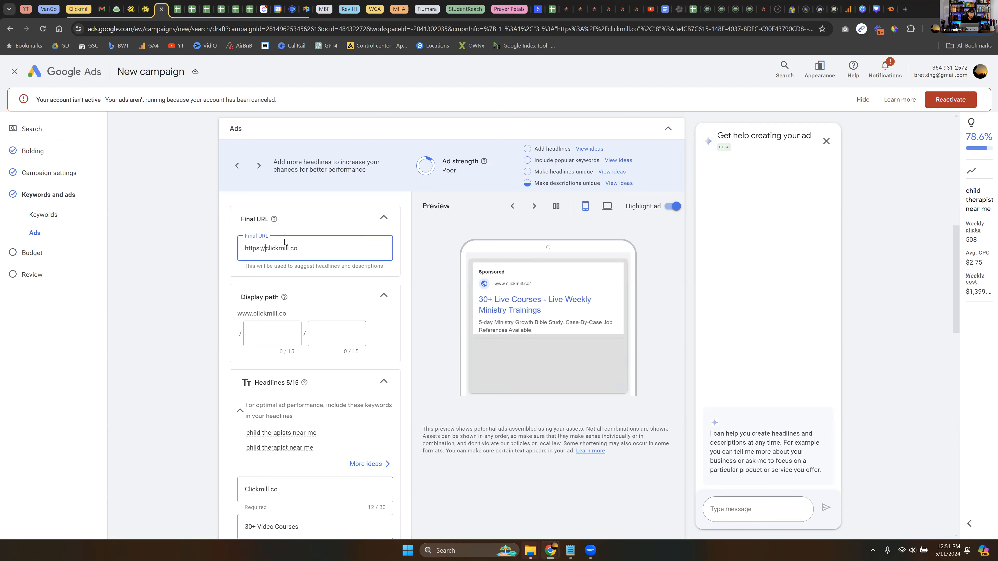
Switch to the keyword spreadsheet in Google Sheets and copy the landing page path /child-therapist-near-me from cell E2
drag(284, 250, 260, 251)
click(300, 249)
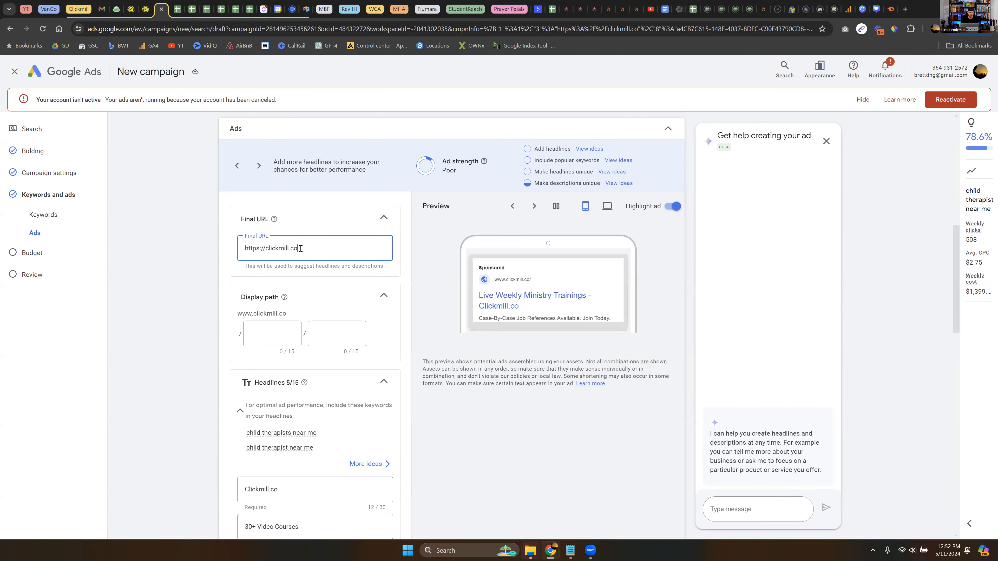
drag(294, 248, 242, 249)
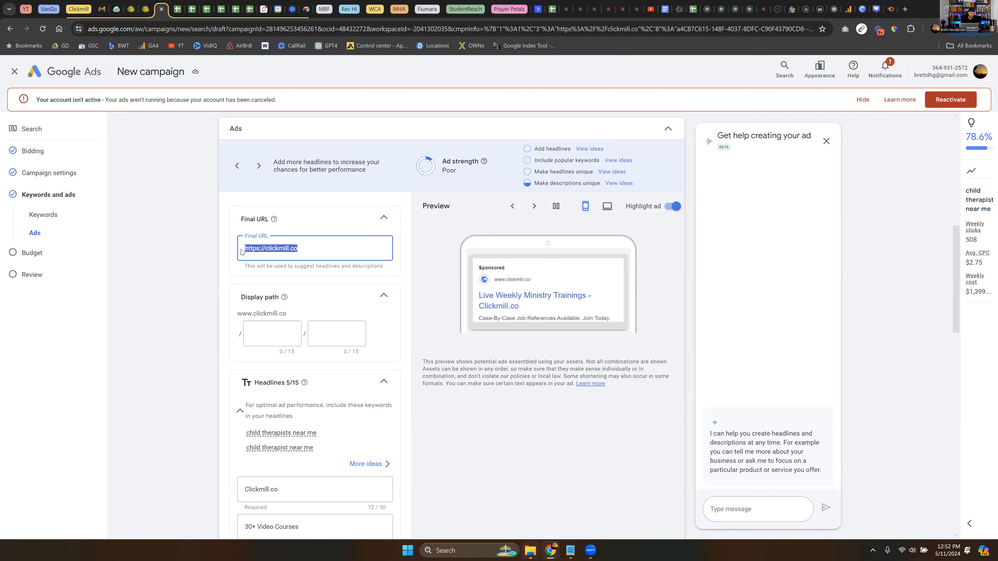
click(177, 8)
click(323, 149)
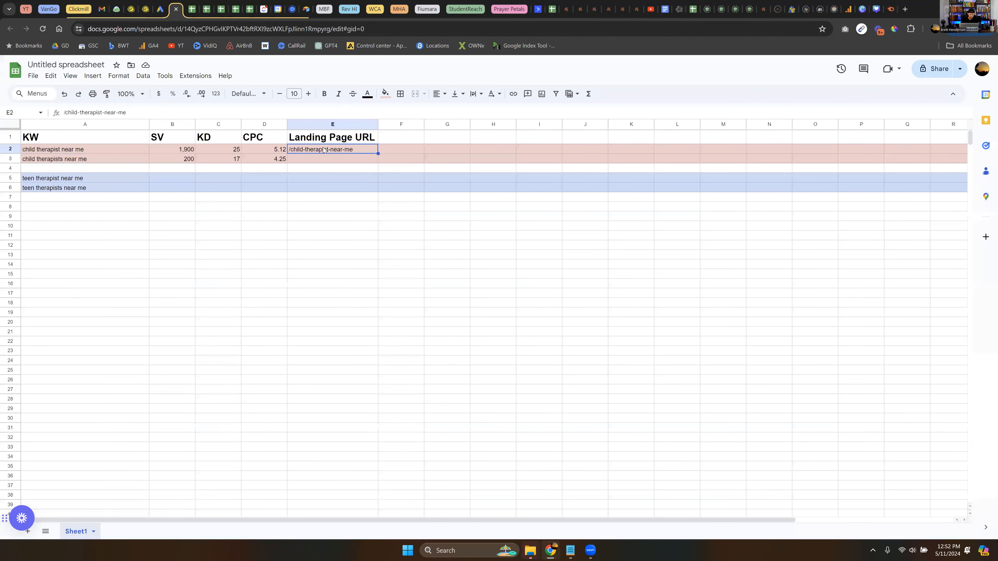
triple_click(323, 149)
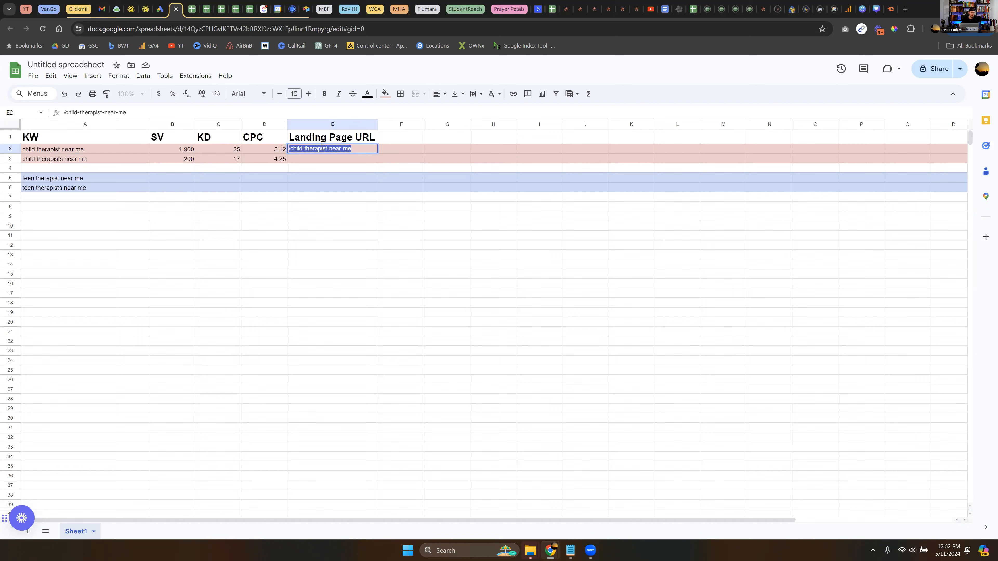
click(159, 11)
click(307, 245)
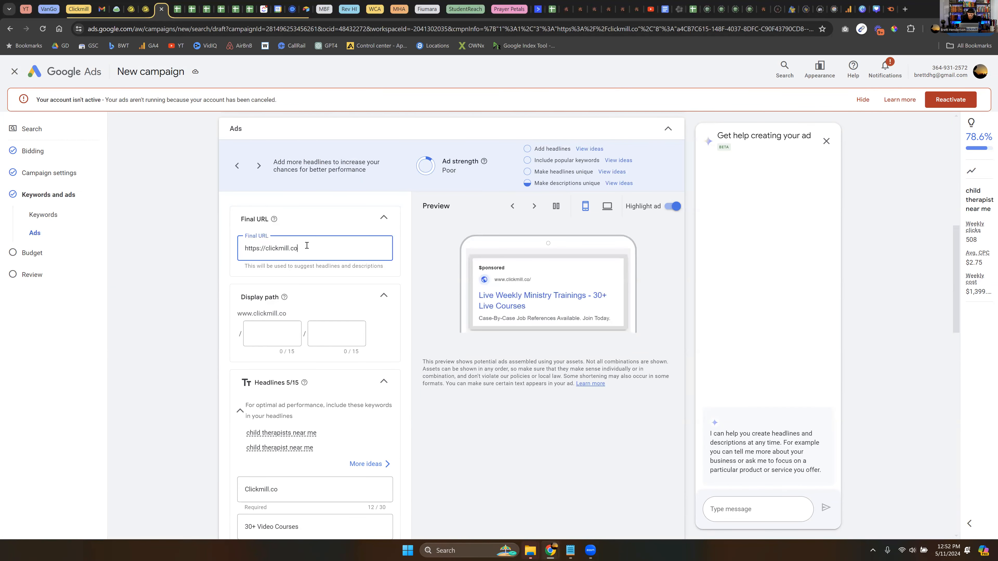
text(/child-therapist-near-me)
key(BackSpace)
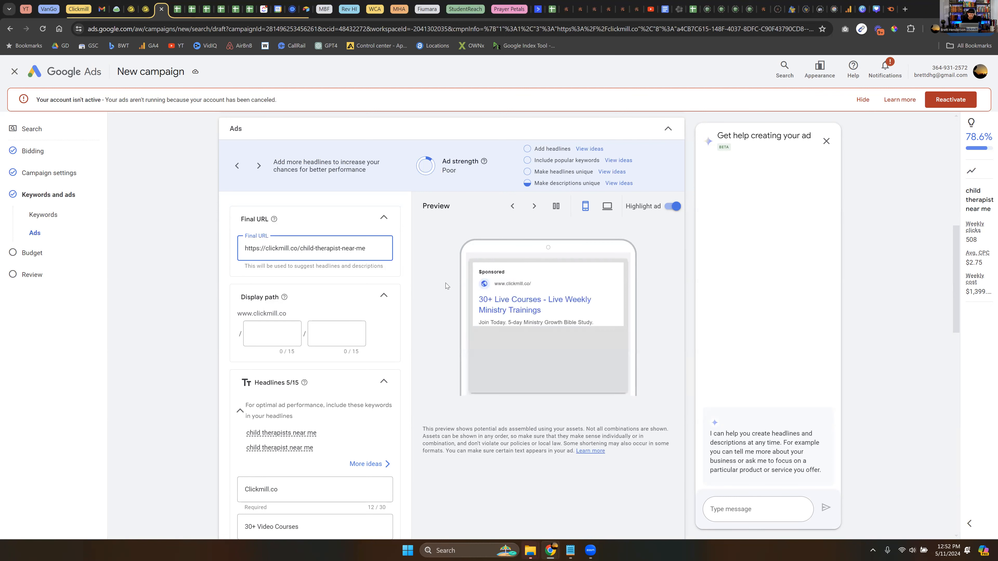
click(425, 237)
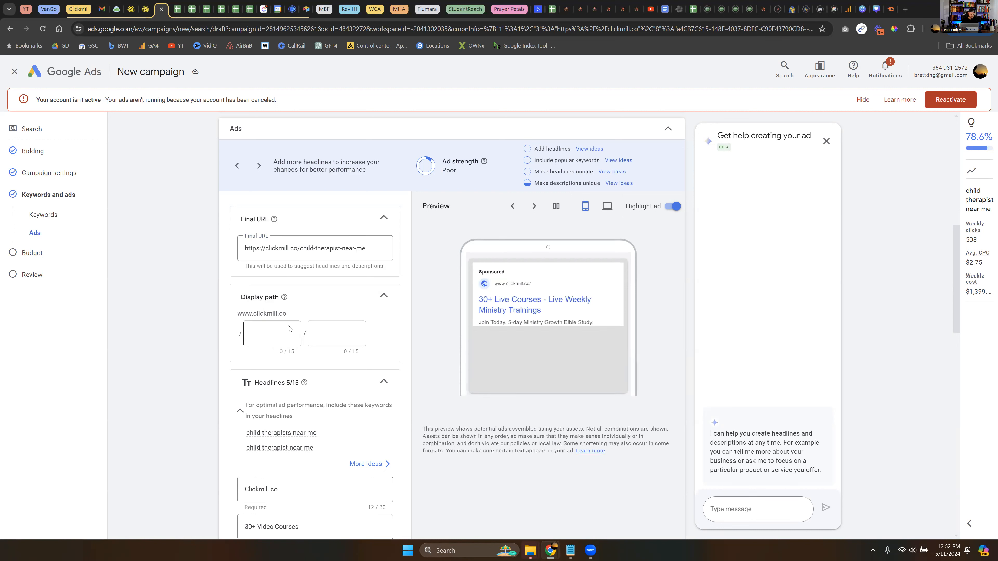
drag(341, 249, 384, 249)
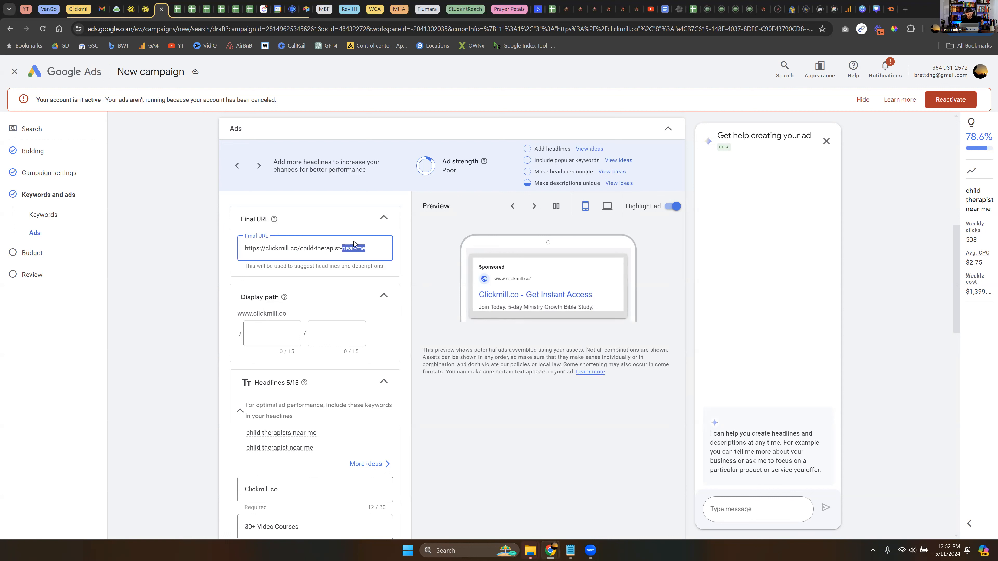
key(Tab)
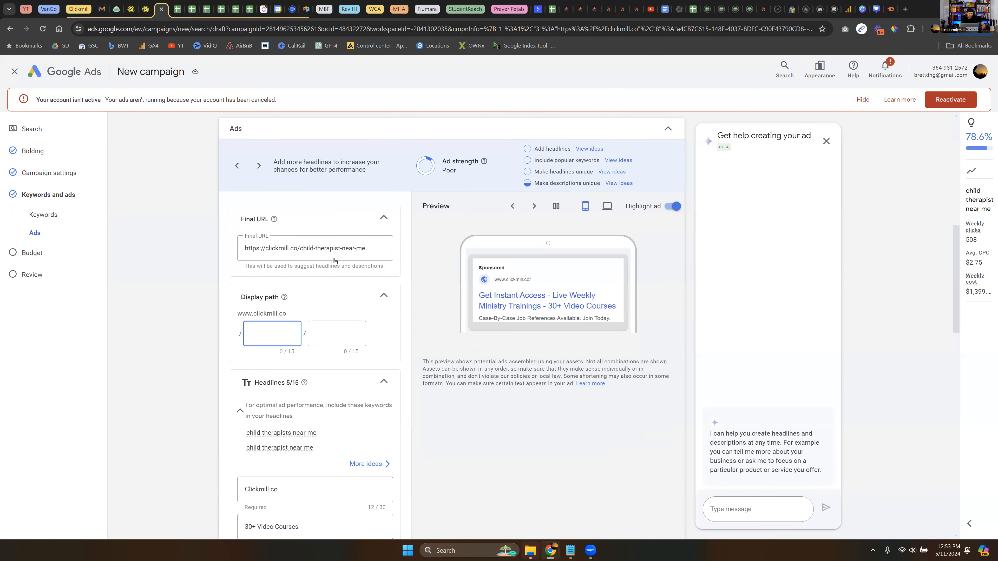
click(382, 219)
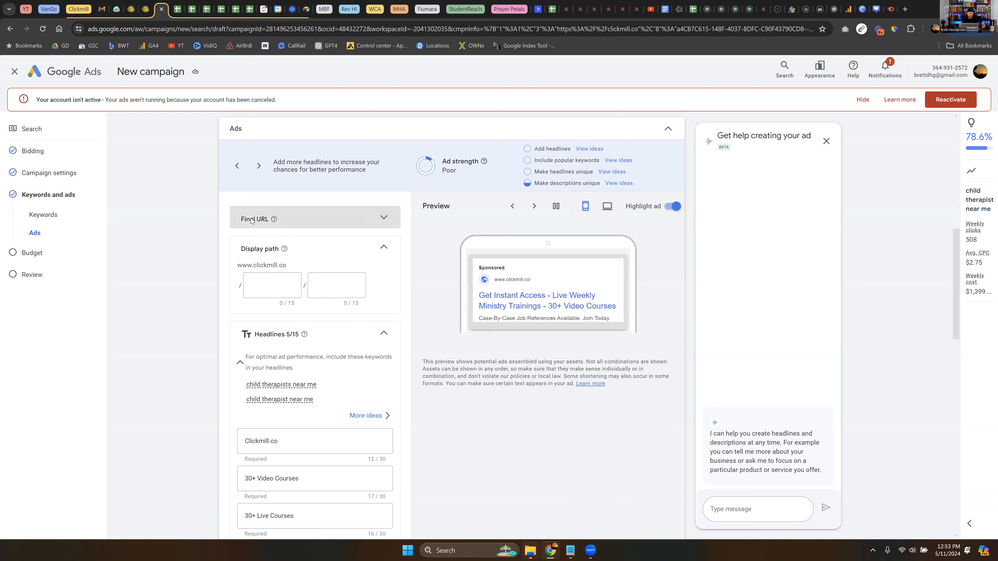
Fill in the ad's display path with child-therapist as the first part and texas as the second
click(273, 283)
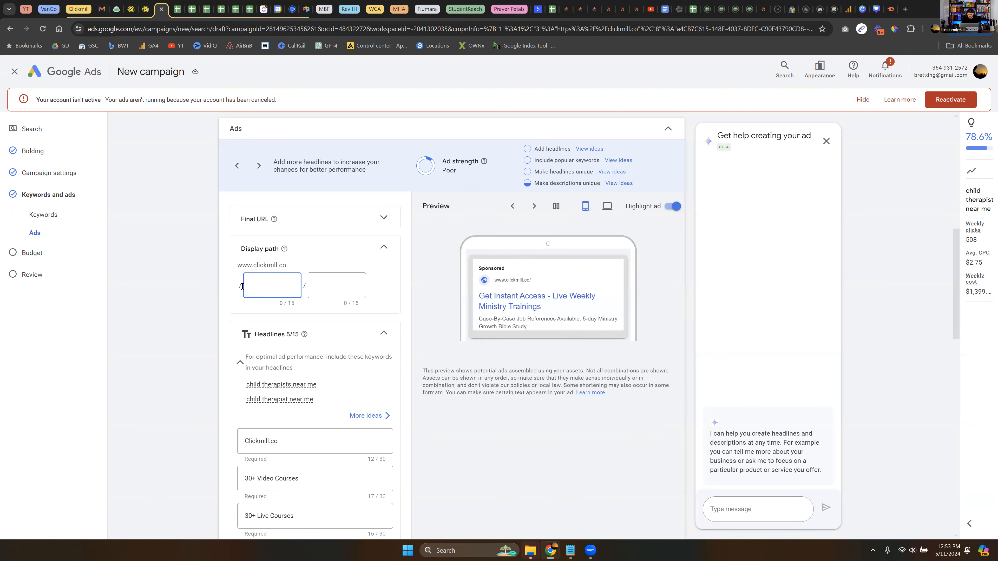
text(hild-T)
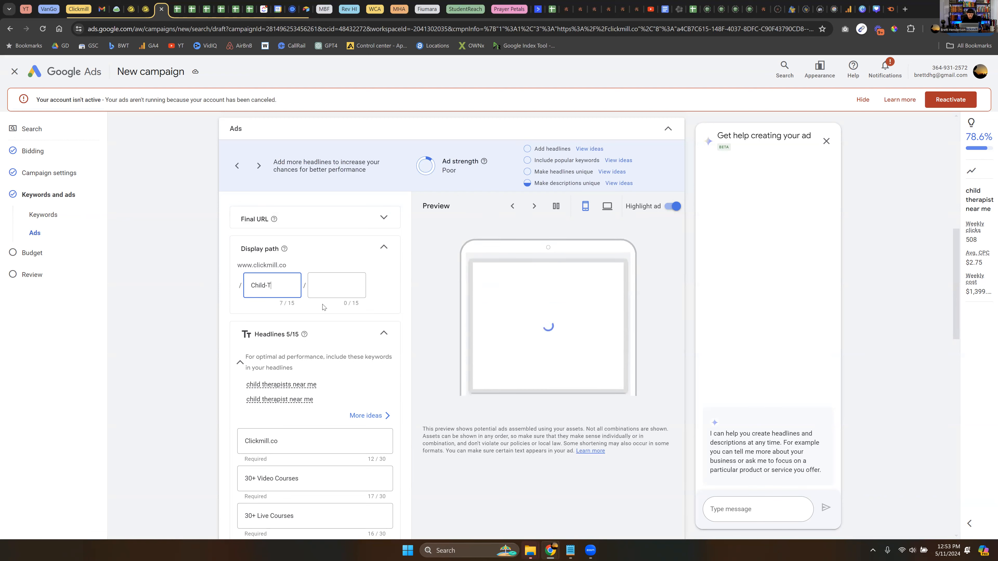
text(-therapist)
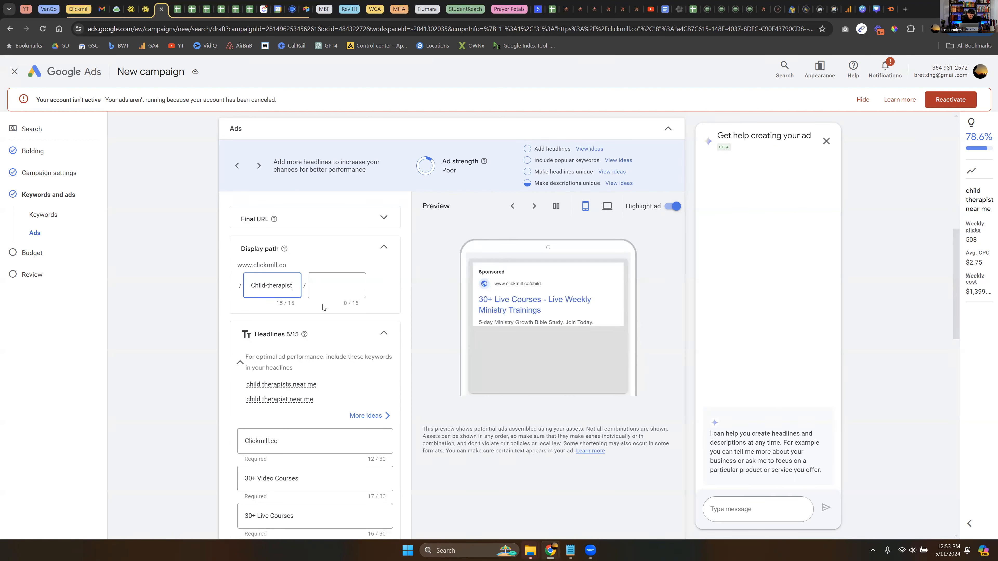
key(BackSpace)
text(c)
click(347, 281)
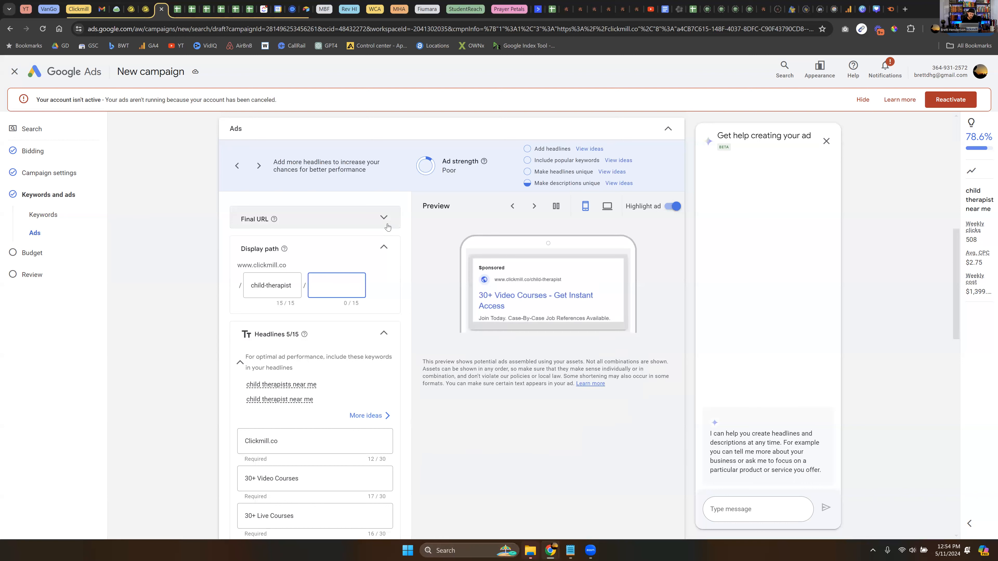
text(tx)
text(xas)
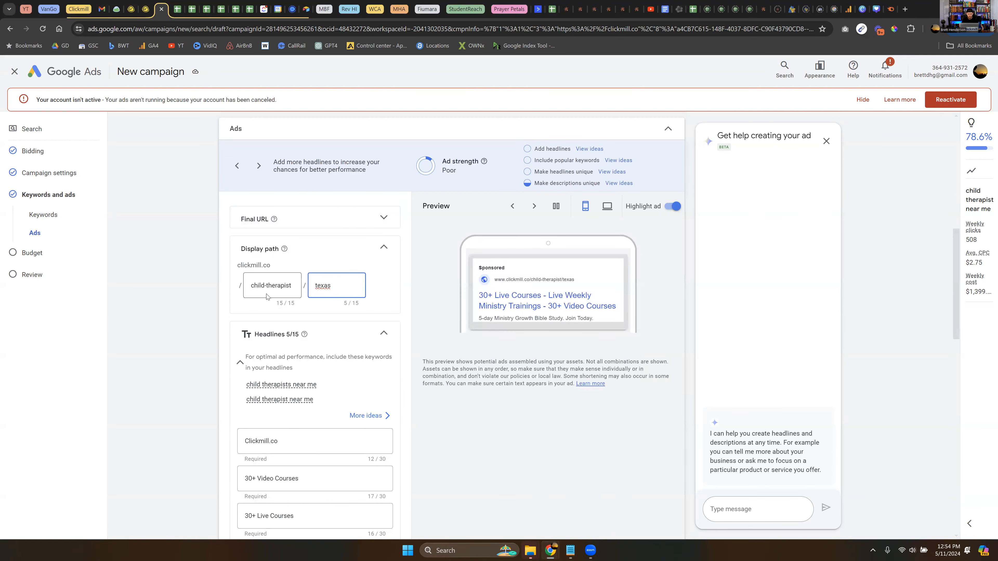
drag(335, 286, 268, 284)
Replace the first headline, Clickmill.co, with "Free Consult - Child Therapist"
scroll(242, 261, down, 6)
scroll(242, 261, up, 3)
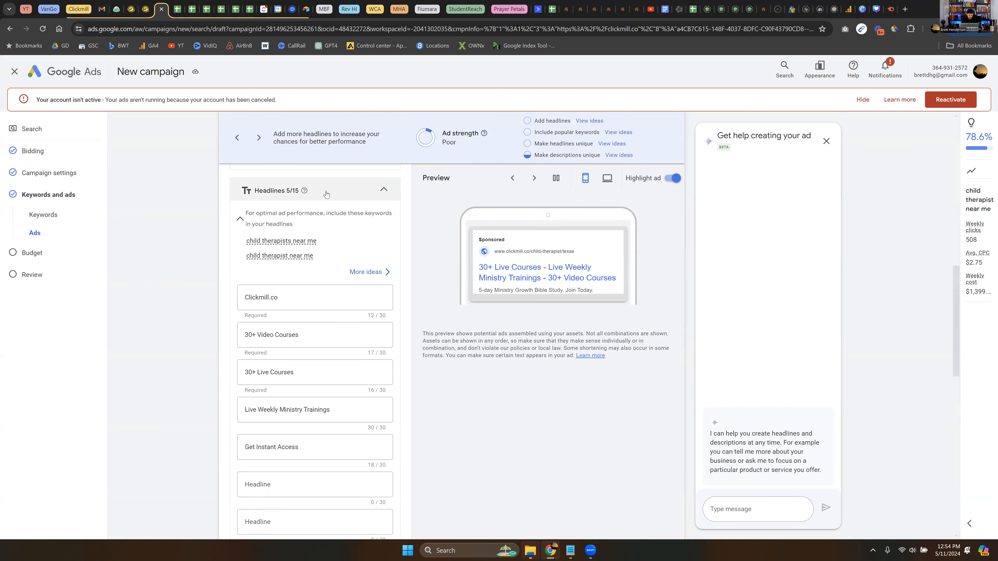
drag(327, 297, 249, 297)
drag(161, 309, 161, 310)
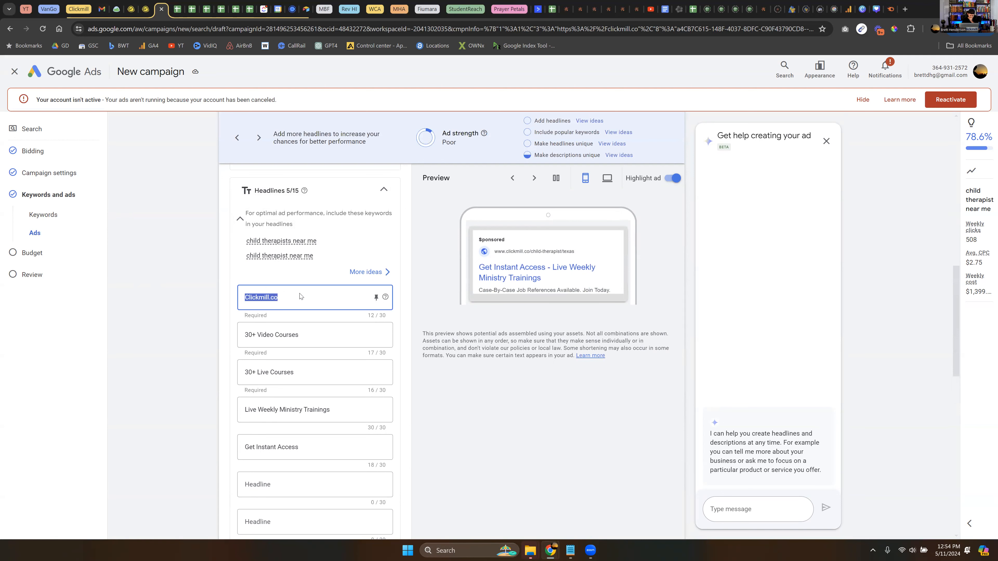
click(290, 299)
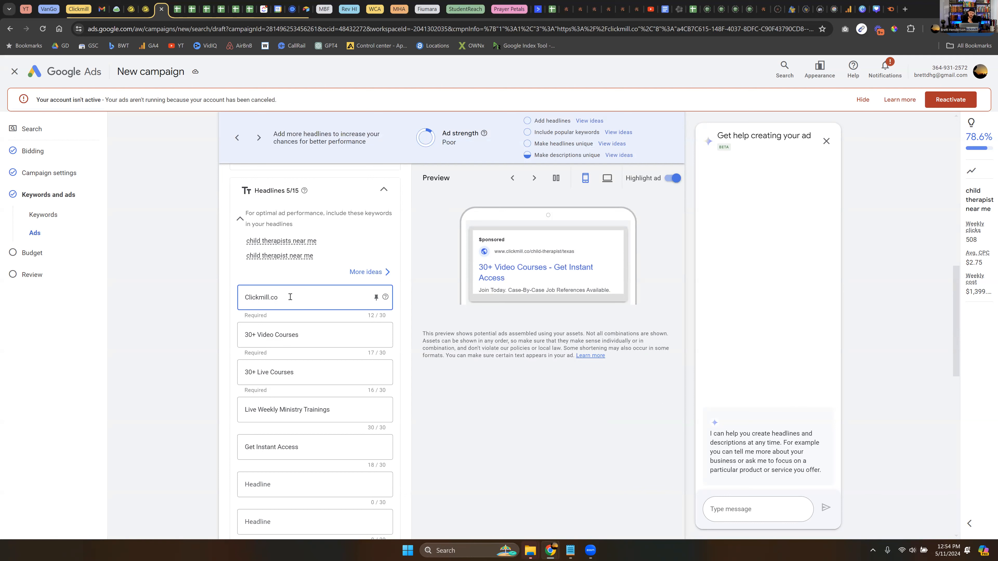
click(245, 297)
text(Free O)
text(onsult )
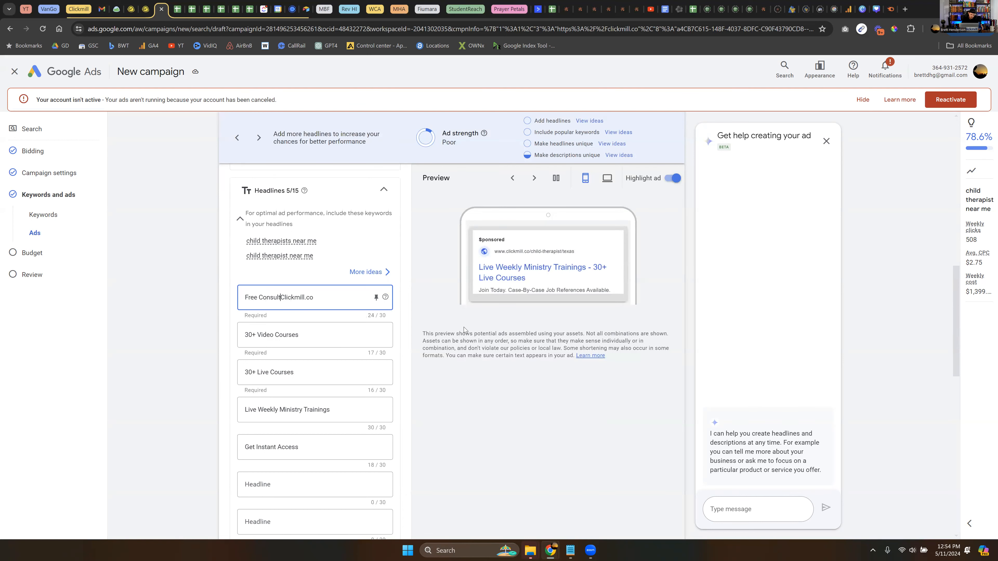
text(- )
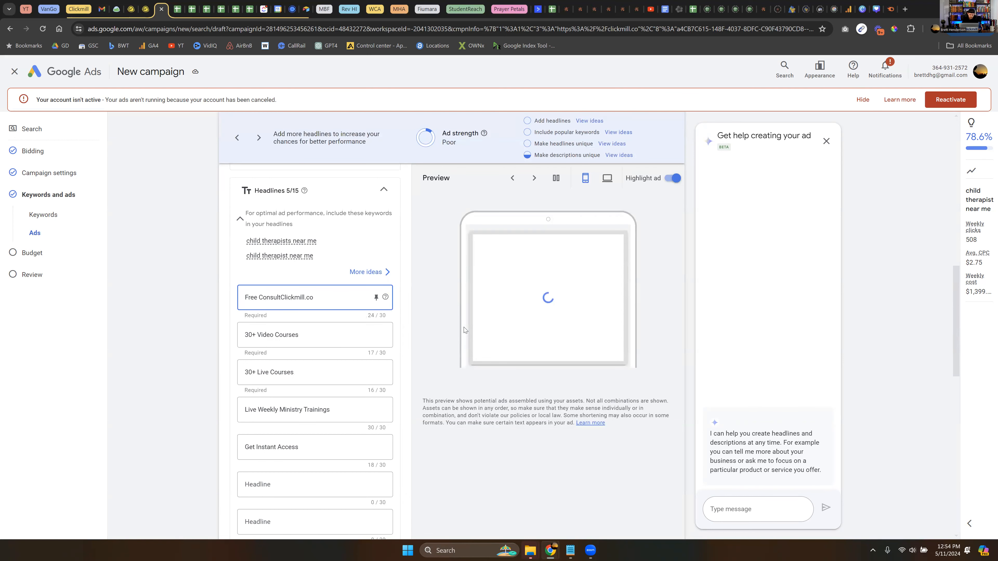
text(Child Ther)
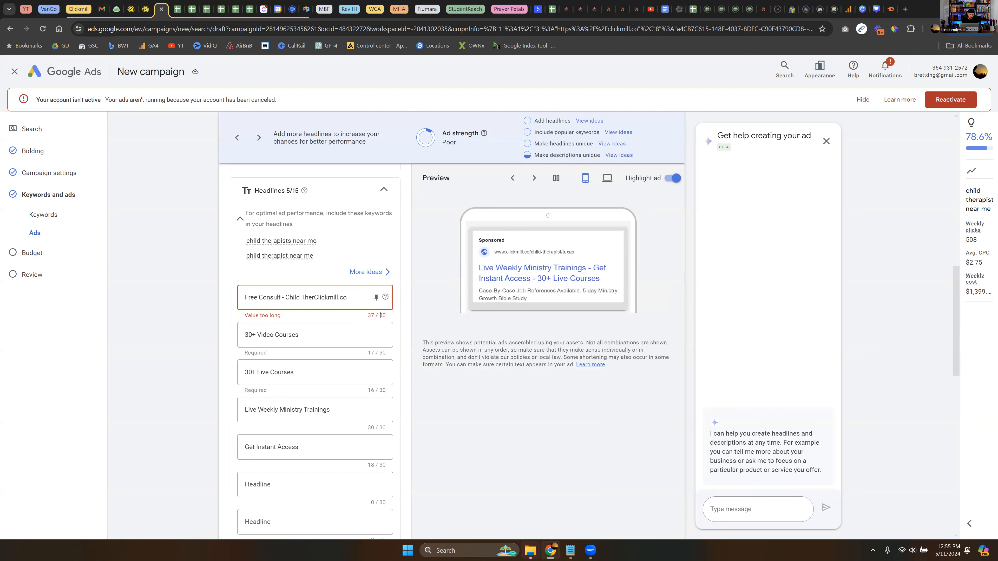
drag(345, 297, 312, 295)
text(apit)
key(BackSpace)
text(st)
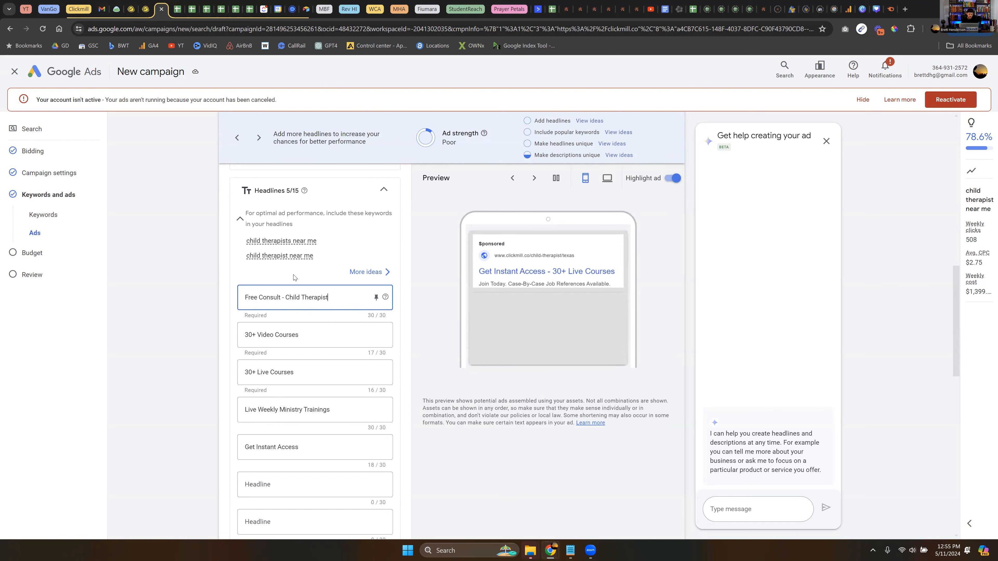
Replace the second headline, 30+ Video Courses, with "Top Child Therapist Texas"
scroll(297, 276, down, 1)
scroll(376, 250, up, 6)
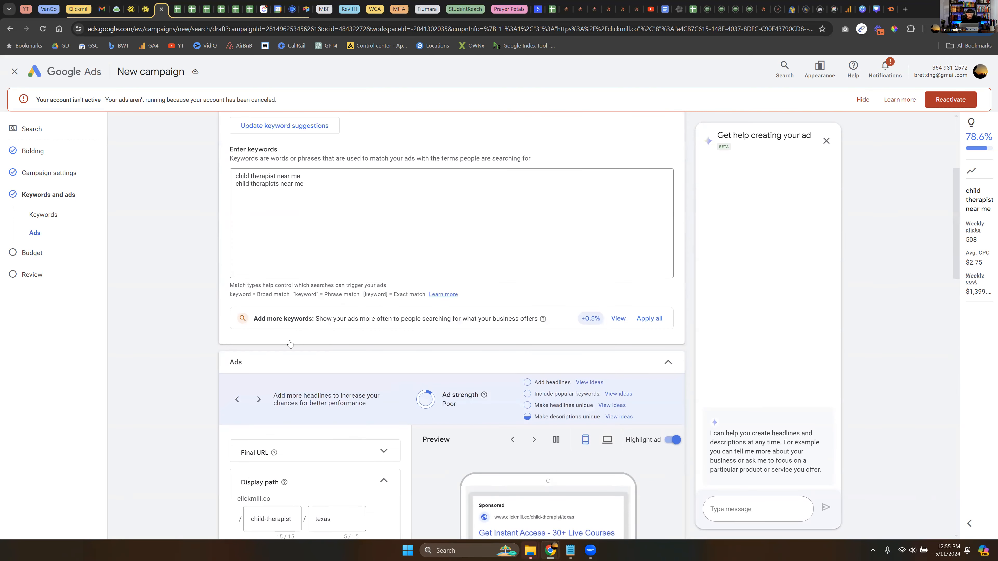
scroll(151, 298, down, 3)
scroll(152, 299, down, 6)
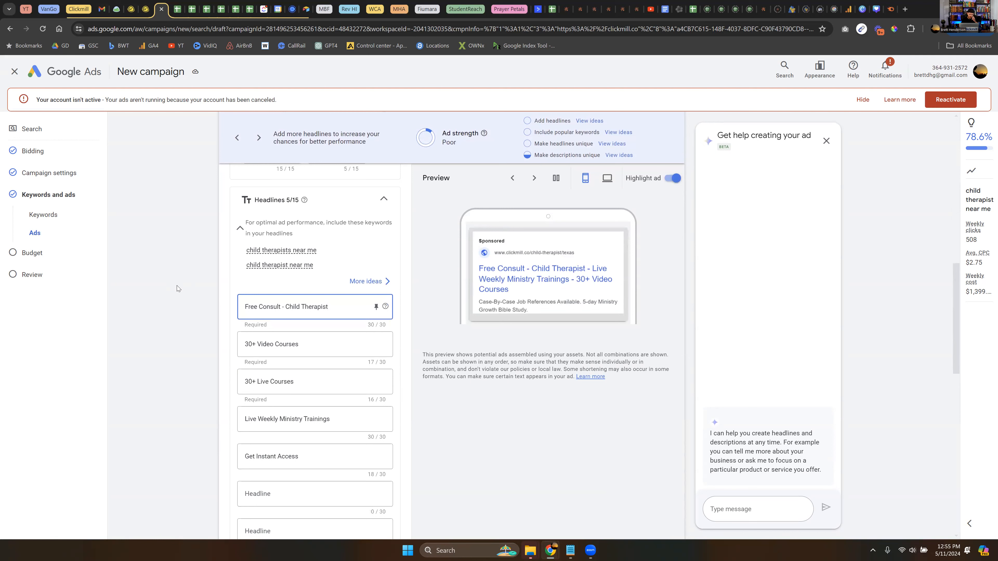
scroll(217, 262, down, 5)
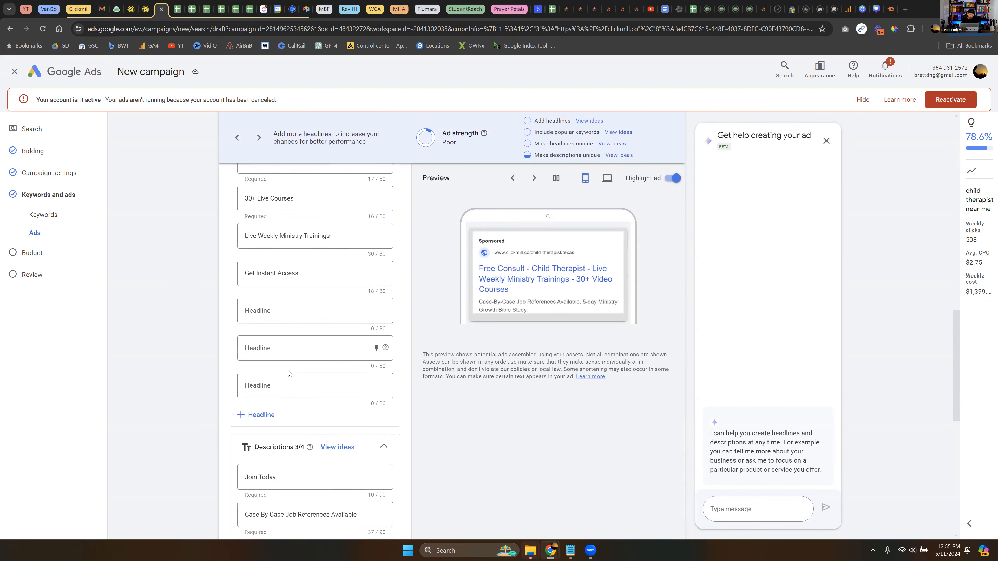
scroll(294, 275, up, 3)
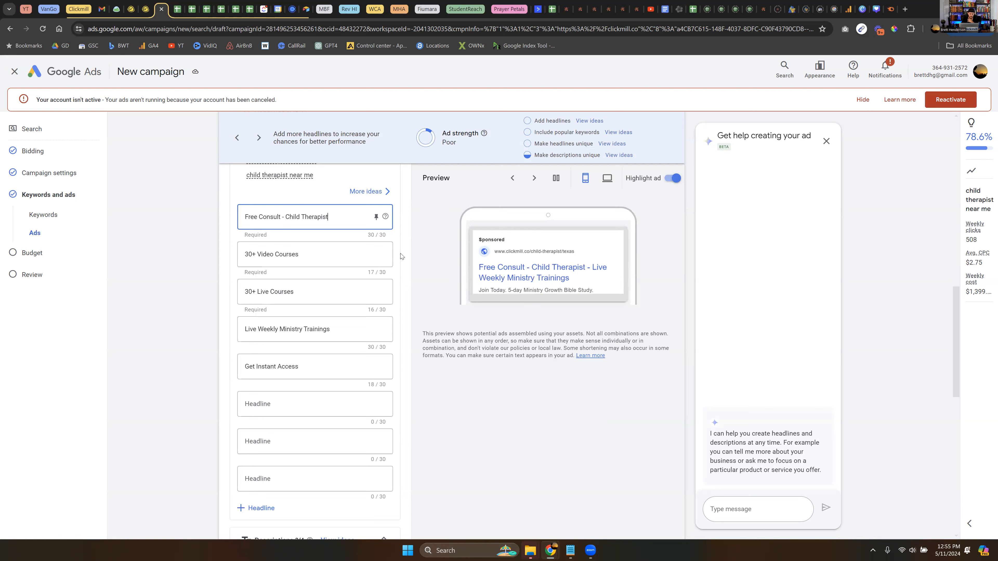
key(Tab)
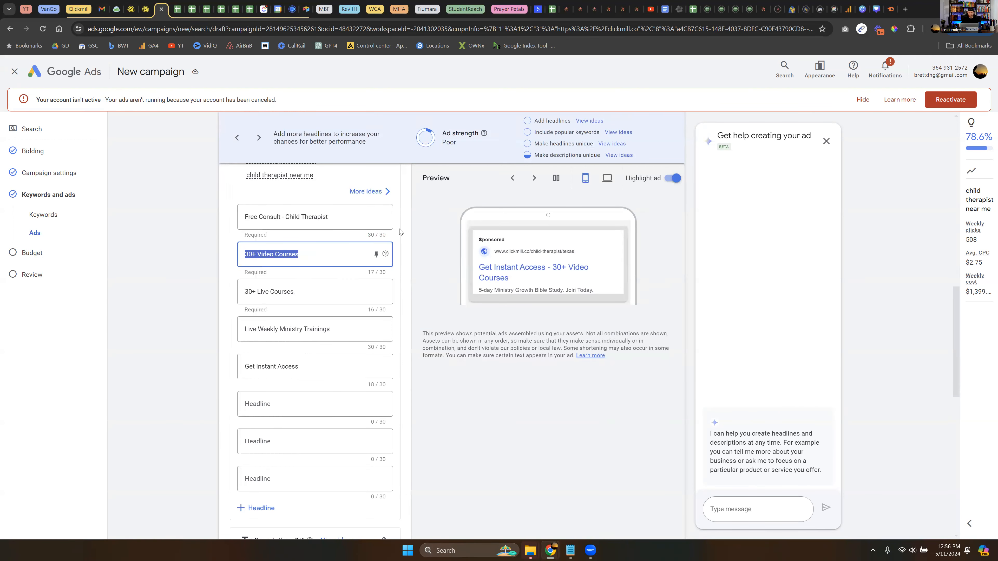
text(Top Child )
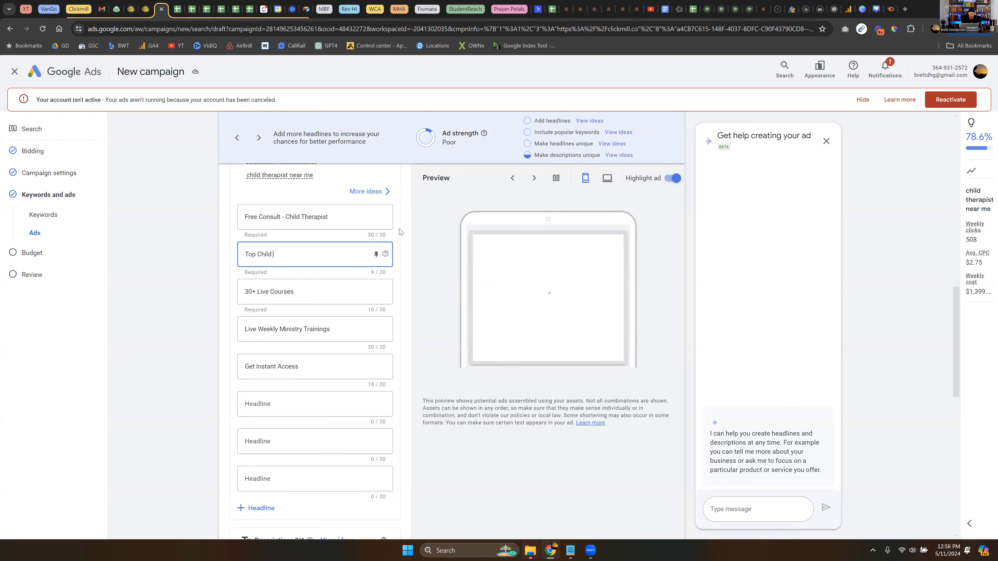
text(Therapist)
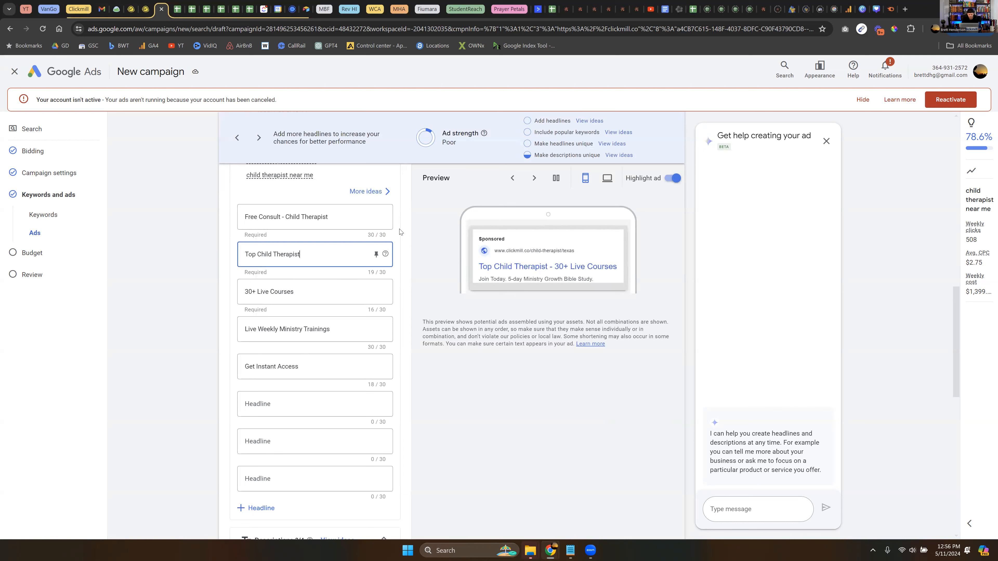
text( H)
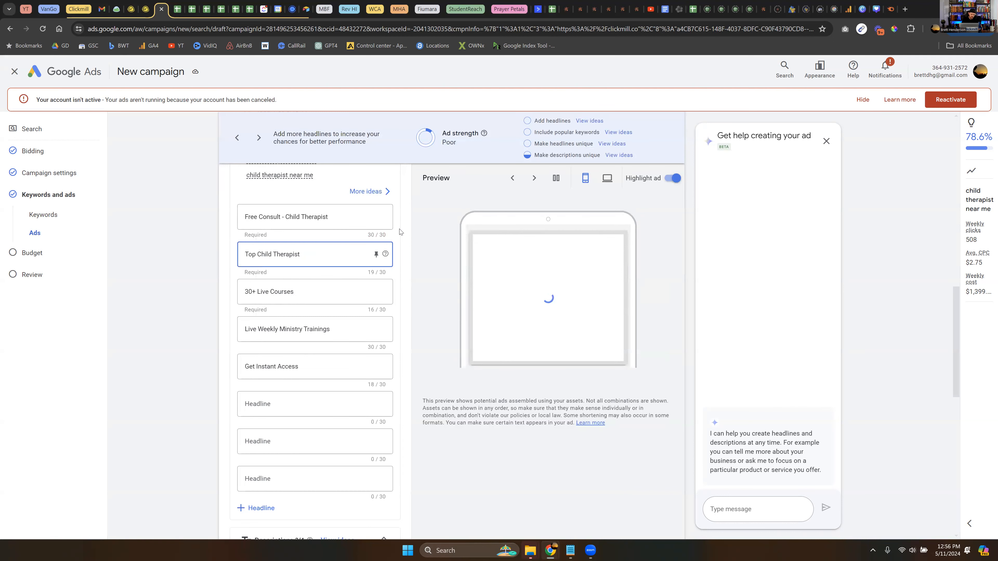
text(oust)
key(BackSpace)
key(BackSpace)
key(BackSpace)
key(BackSpace)
key(BackSpace)
text(Te)
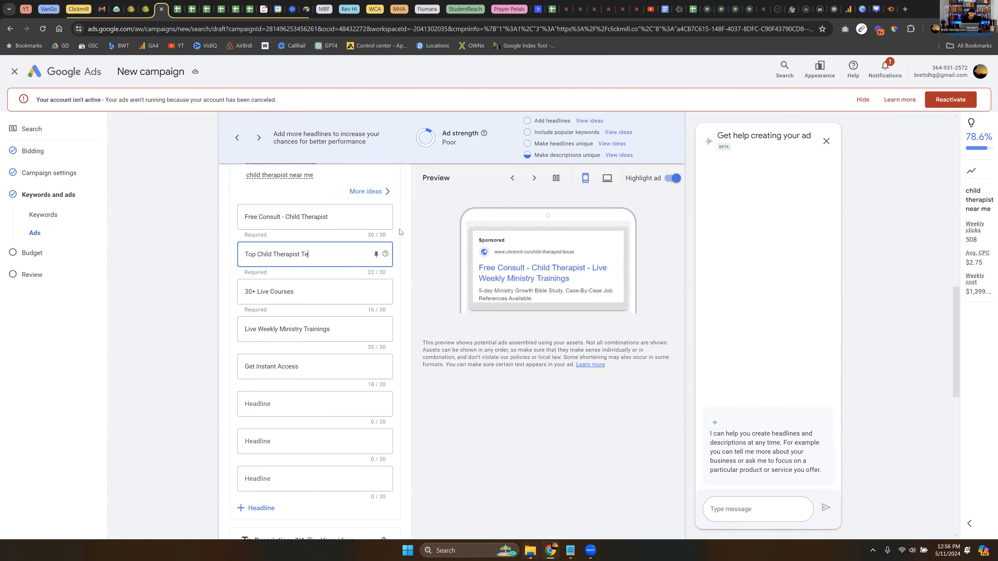
text(xaw)
text(s)
Replace the third headline, 30+ Live Courses, with "Best Child Therapit Texas"
drag(313, 291, 182, 292)
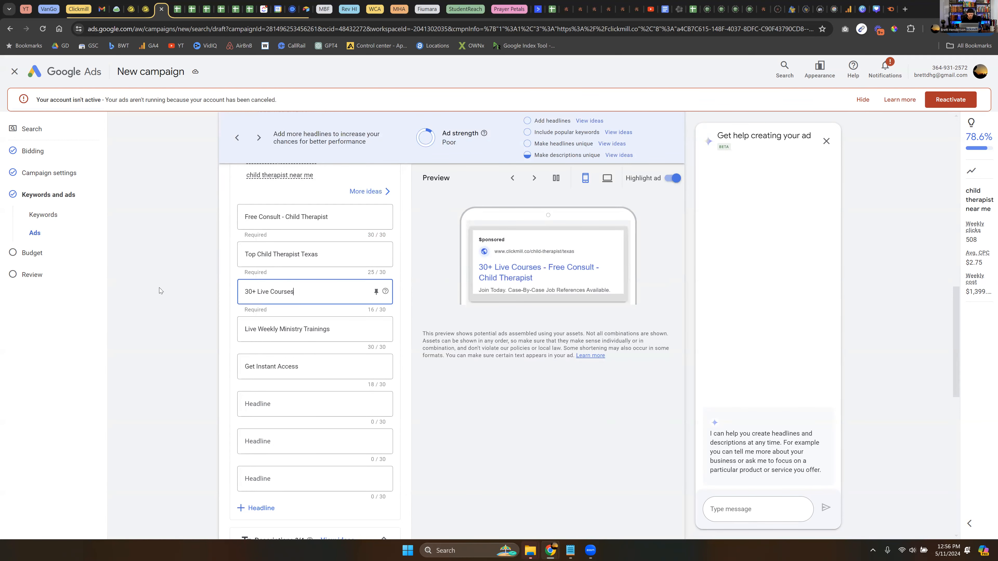
key(BackSpace)
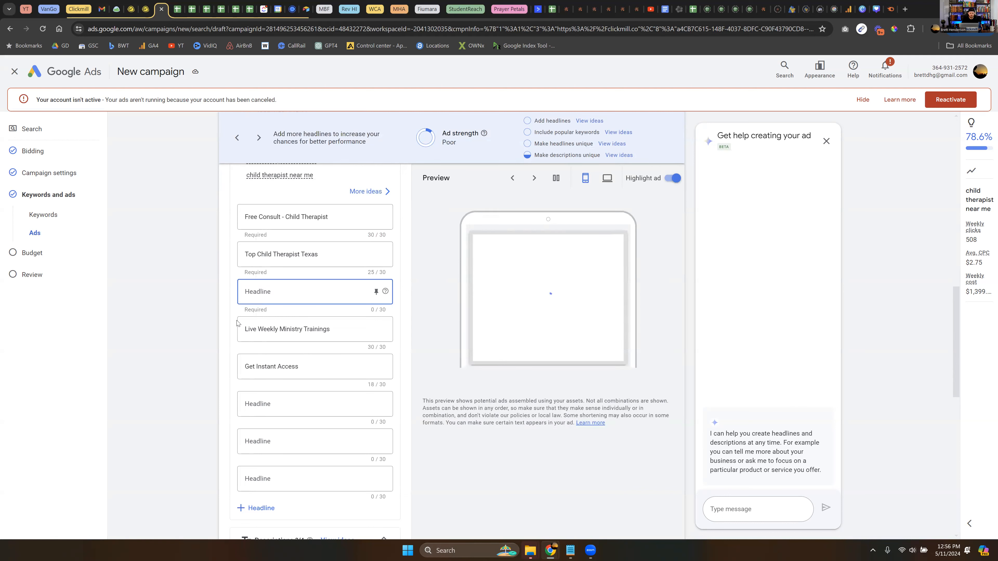
text(Best Child Therapit Texas)
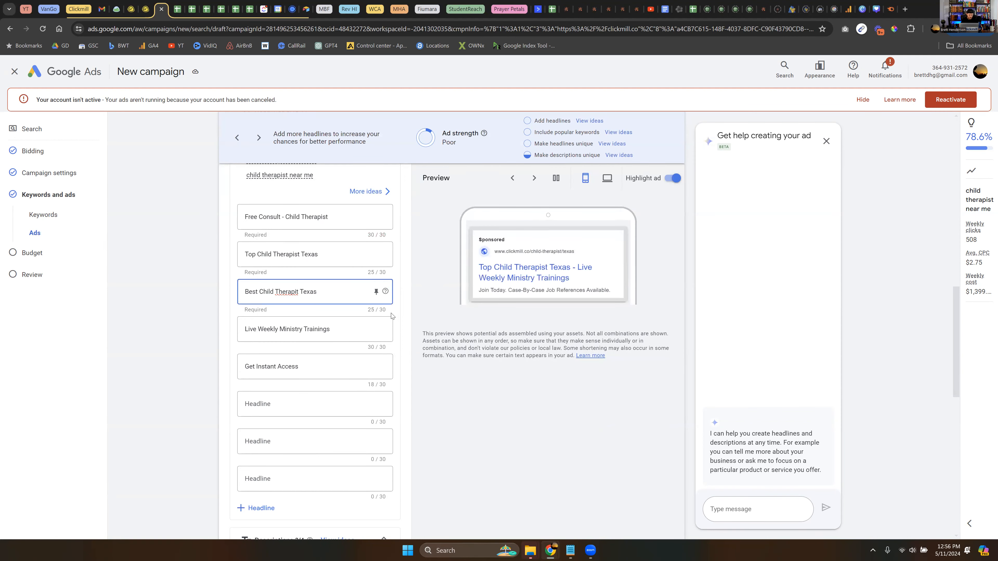
key(Tab)
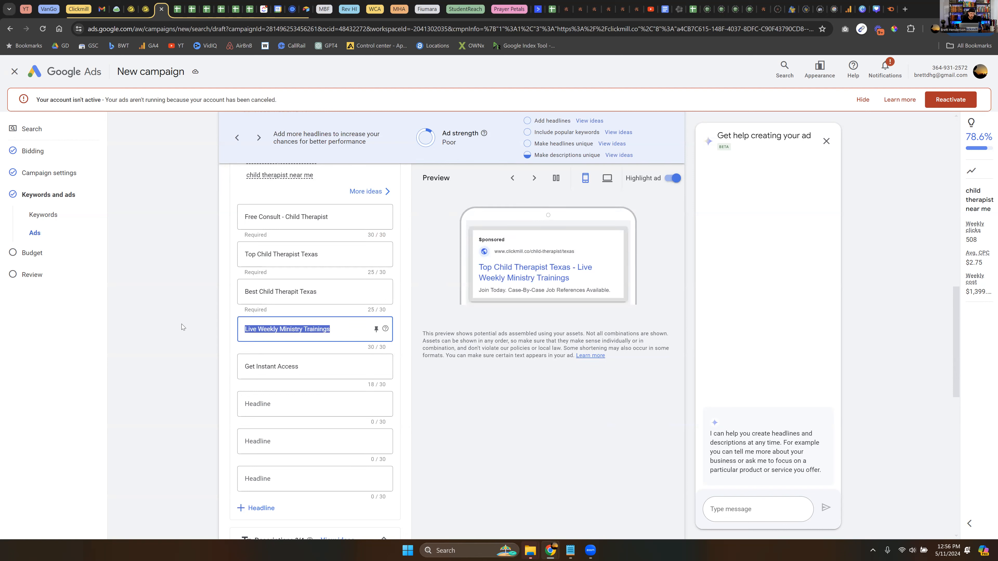
Replace the fifth headline, Get Instant Access, with "Child Therapists -Clickmill.co"
scroll(157, 256, up, 2)
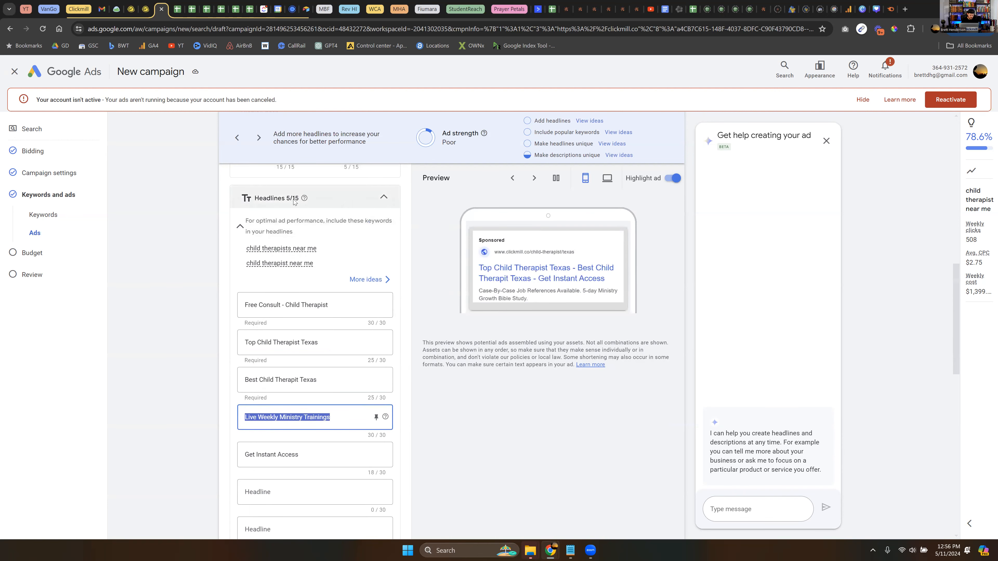
mouse_move(298, 254)
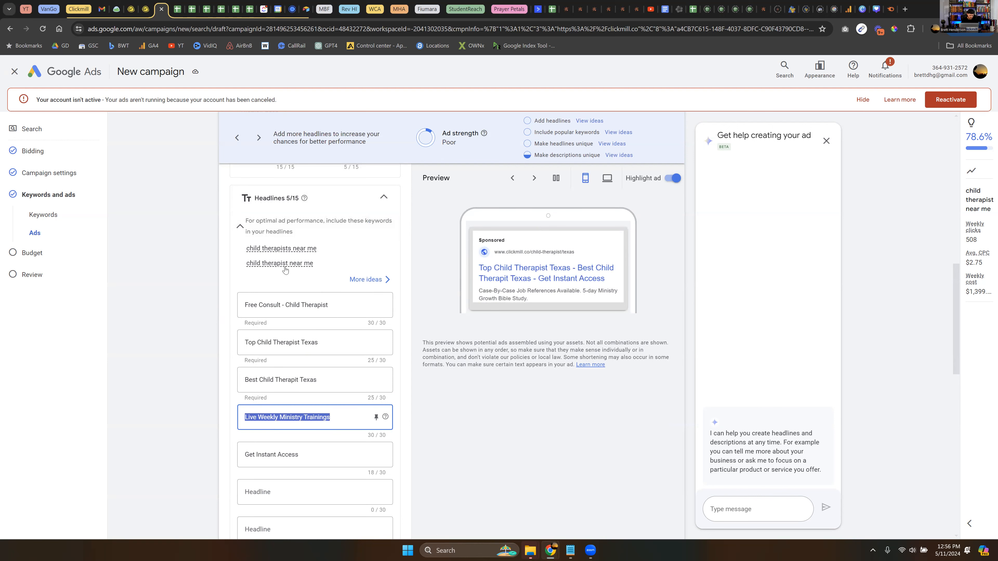
scroll(356, 291, down, 4)
drag(303, 300, 194, 291)
text(Child )
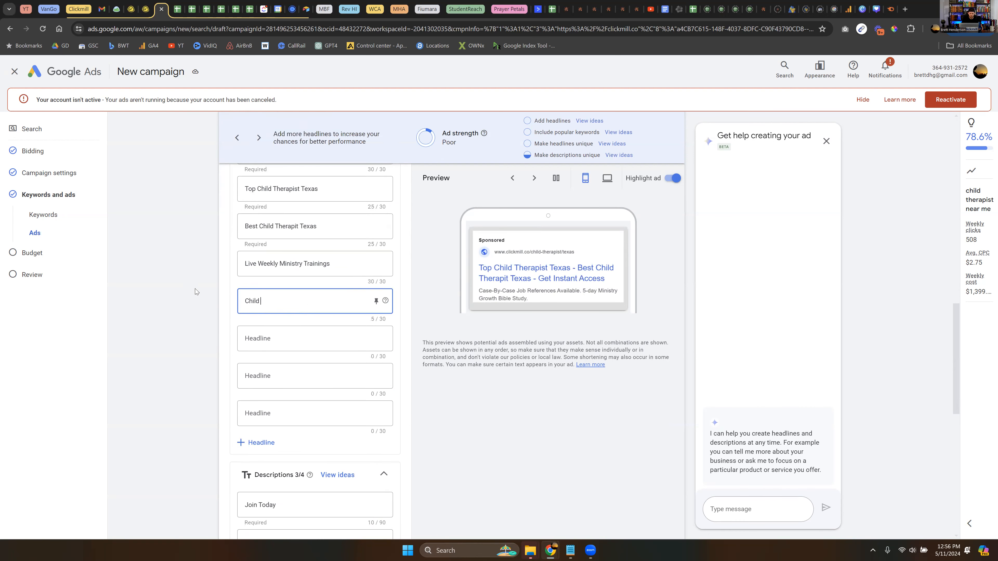
text(Therapists)
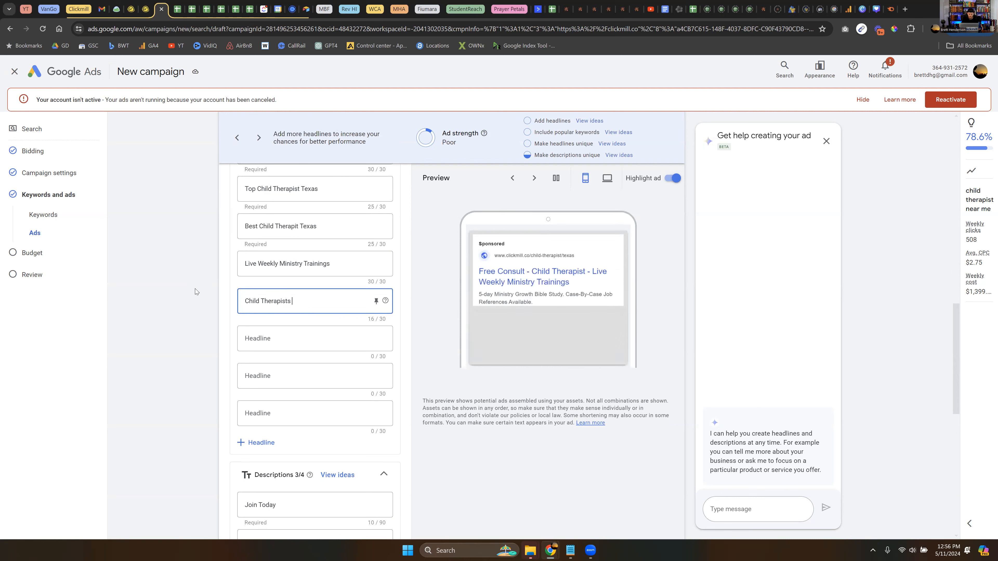
text( |)
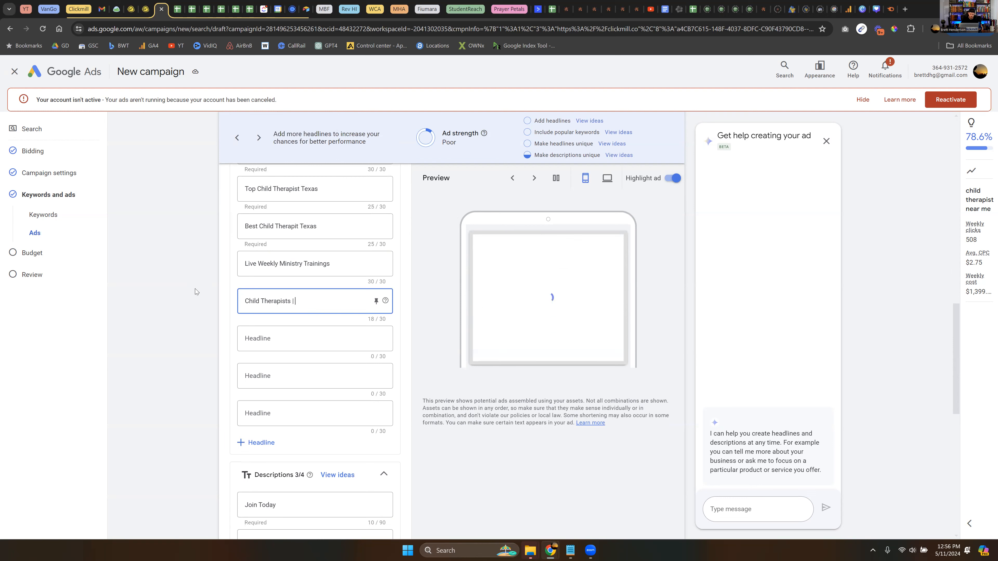
text( Clickmill.co)
click(297, 303)
key(BackSpace)
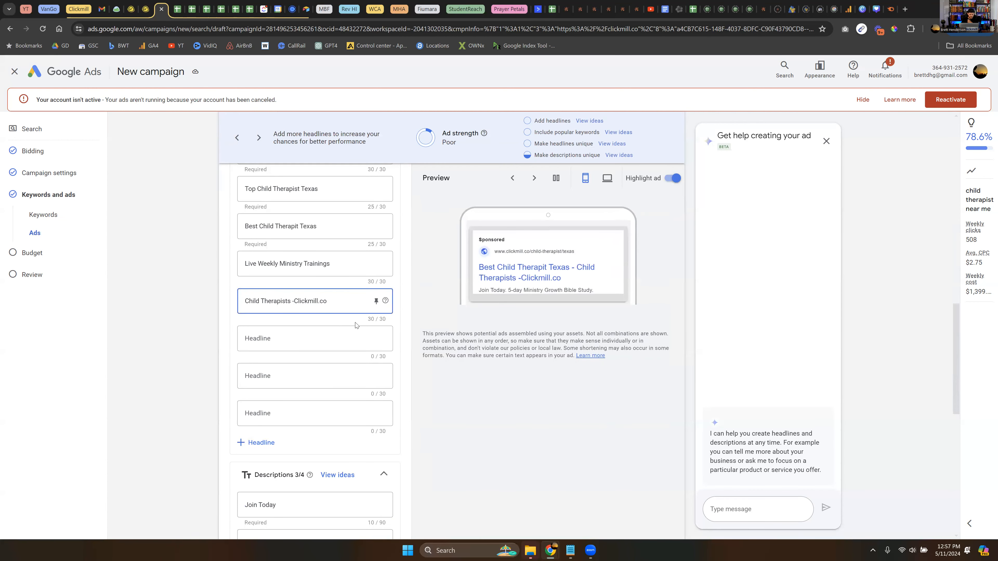
Examine the headline suggestions with top keywords, including the recent search volume for "child therapist near me"
click(331, 341)
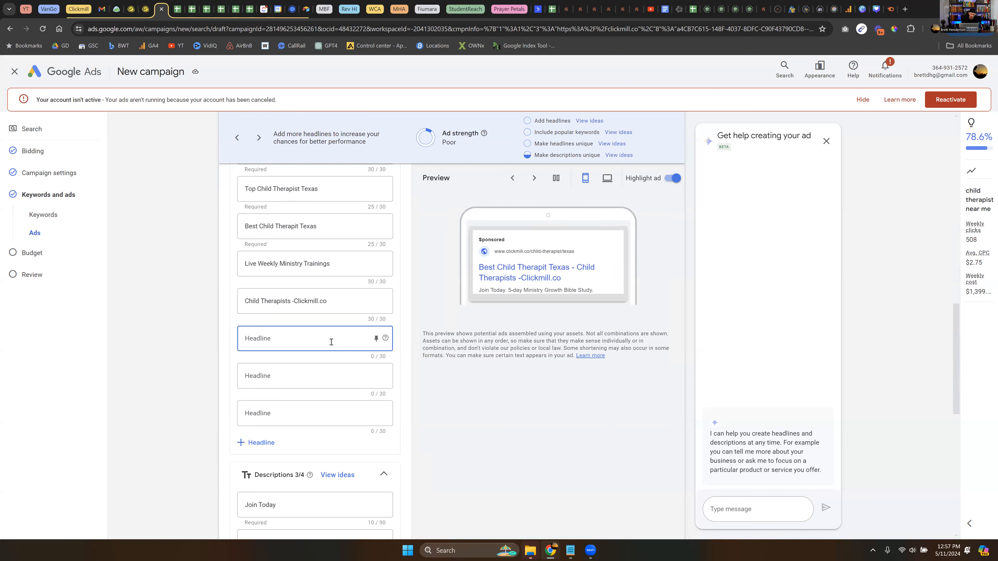
scroll(317, 299, up, 2)
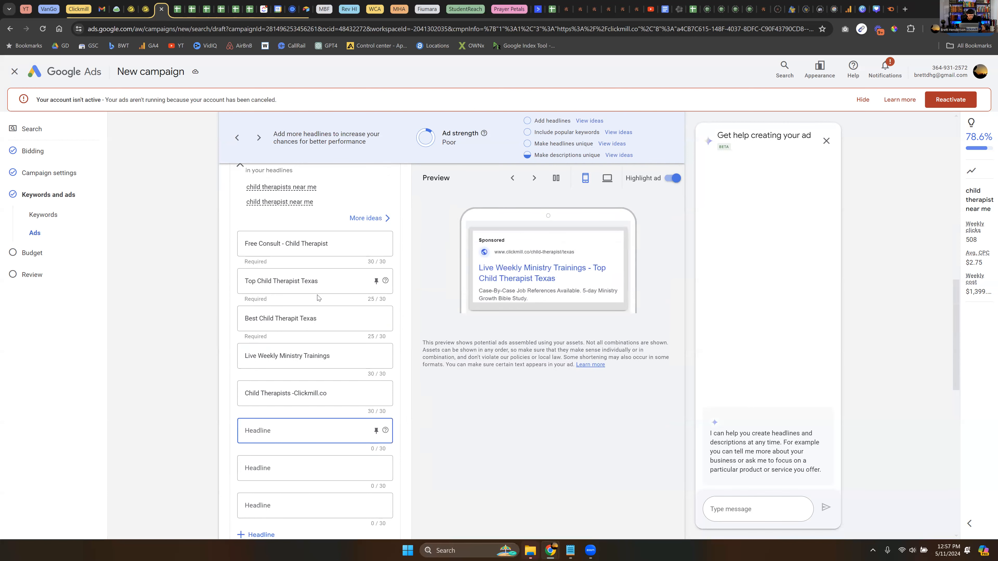
scroll(318, 301, down, 1)
scroll(318, 297, down, 3)
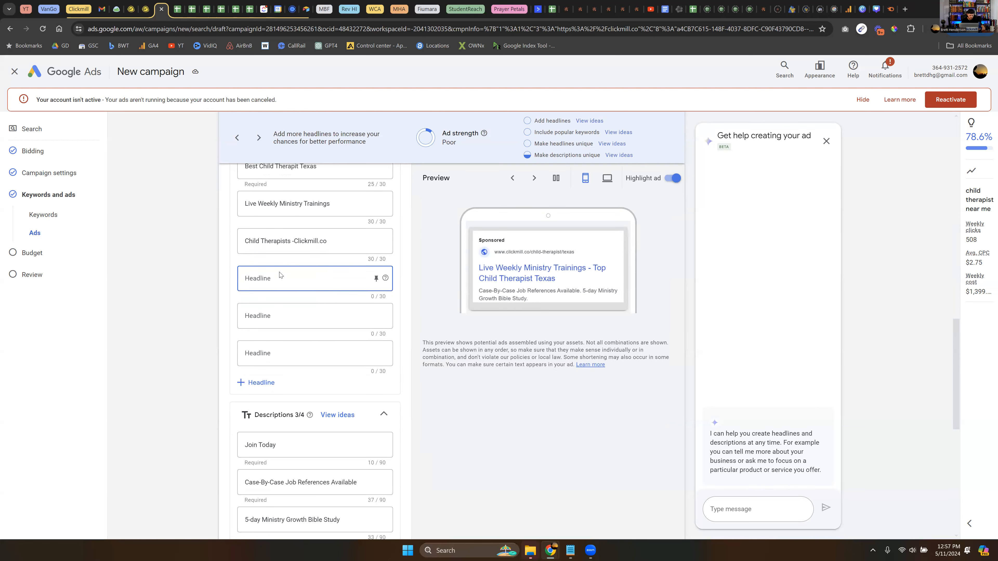
scroll(277, 278, up, 3)
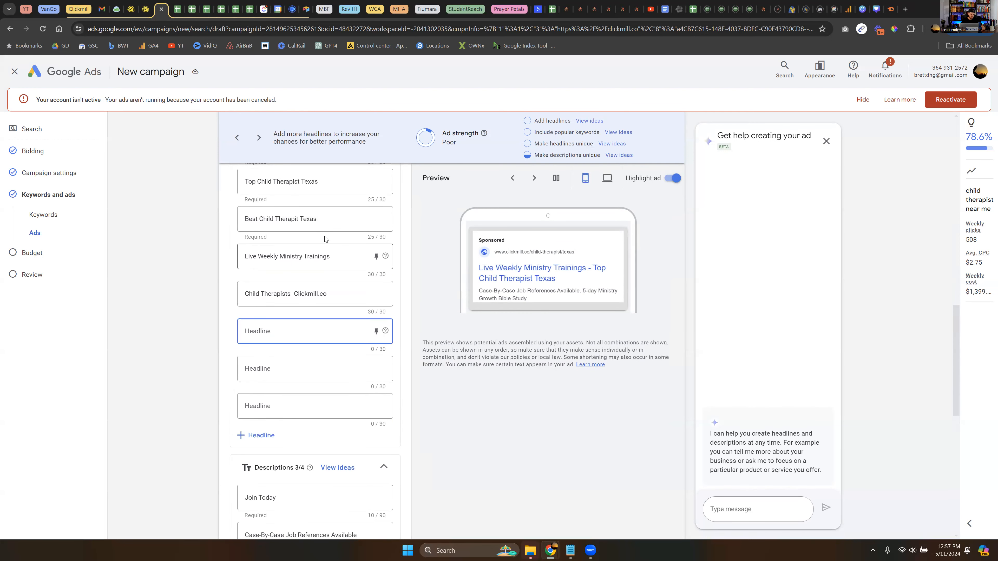
scroll(321, 207, up, 1)
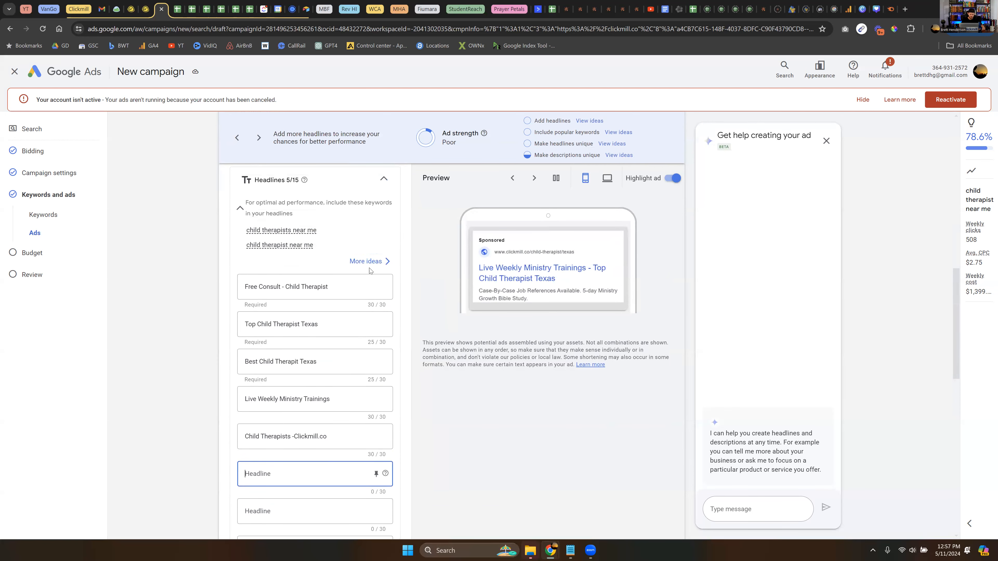
click(369, 262)
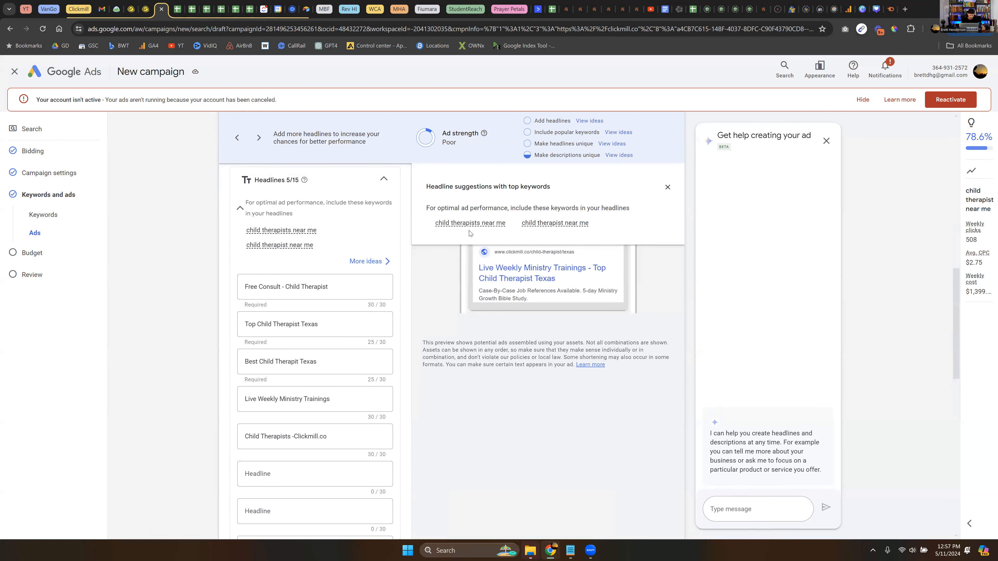
mouse_move(553, 224)
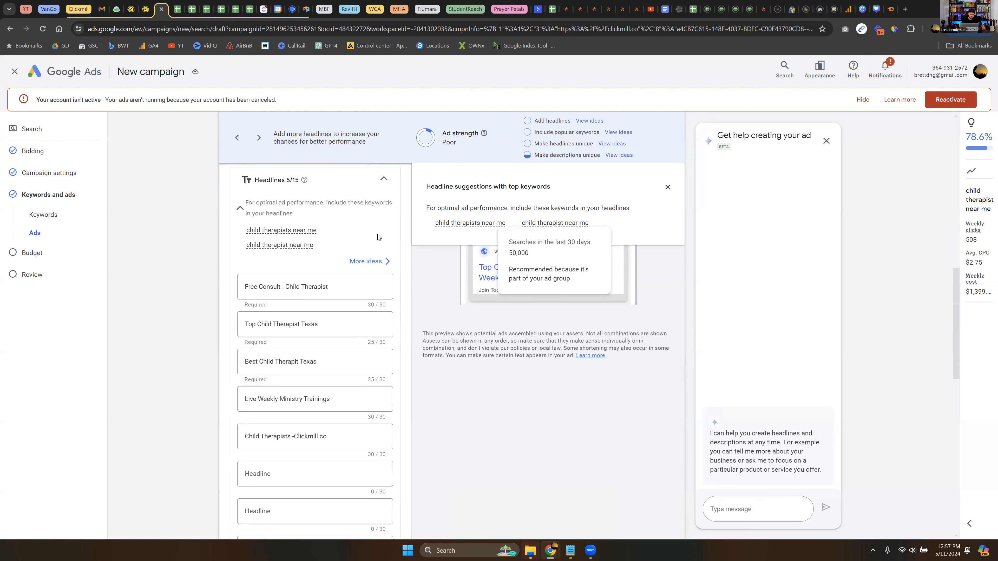
click(667, 187)
Fill in the sixth headline with the suggested keyword as "Child Therapist near me"
scroll(308, 286, down, 2)
click(267, 377)
text(Child )
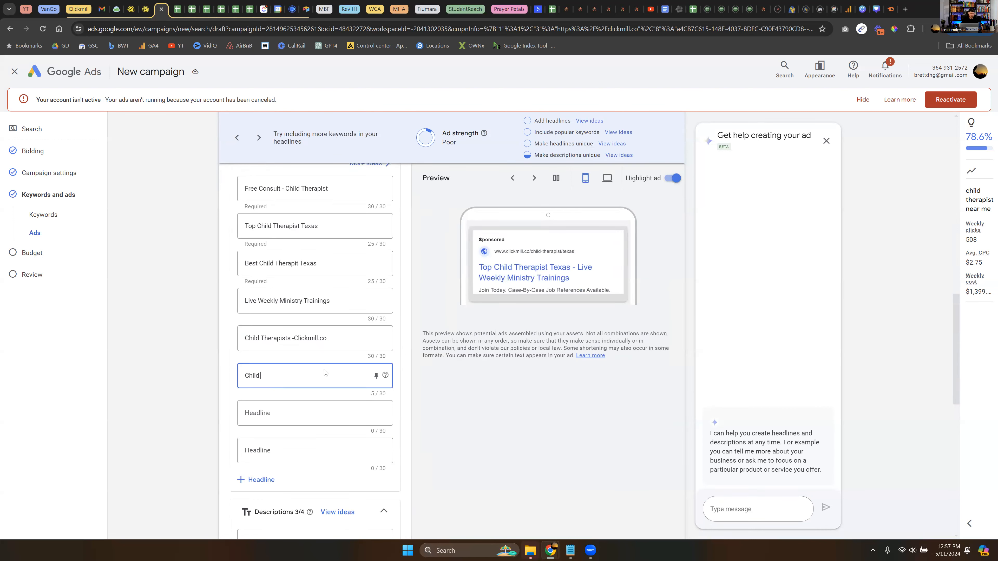
text(Therapist near me)
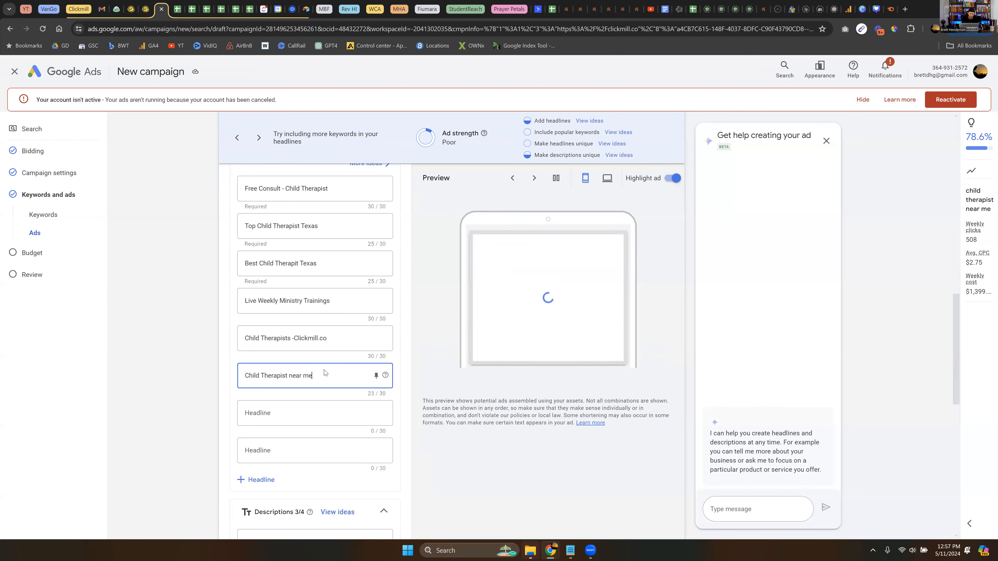
scroll(280, 358, up, 2)
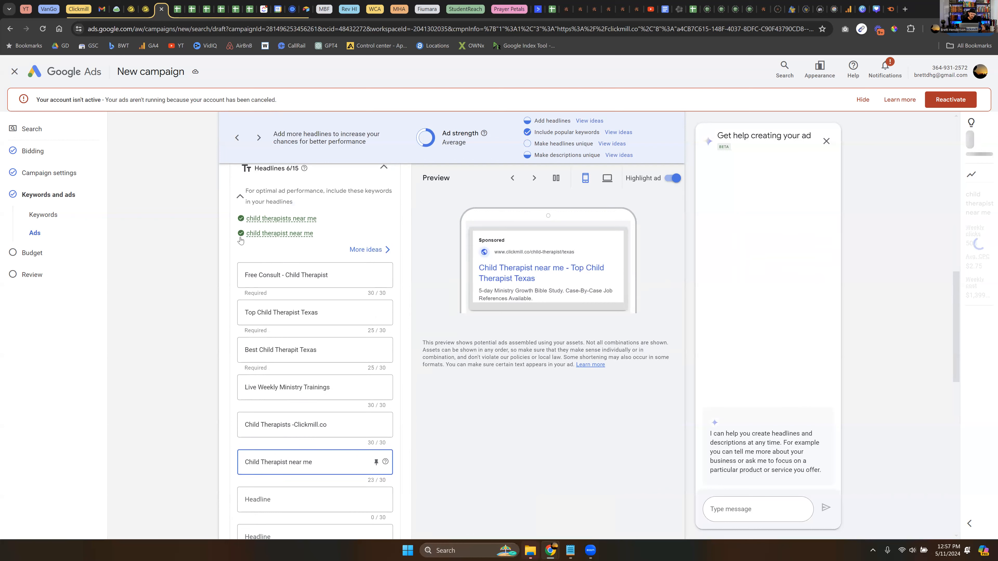
Fill in the seventh headline with "Get Your Free Consult Today"
click(309, 500)
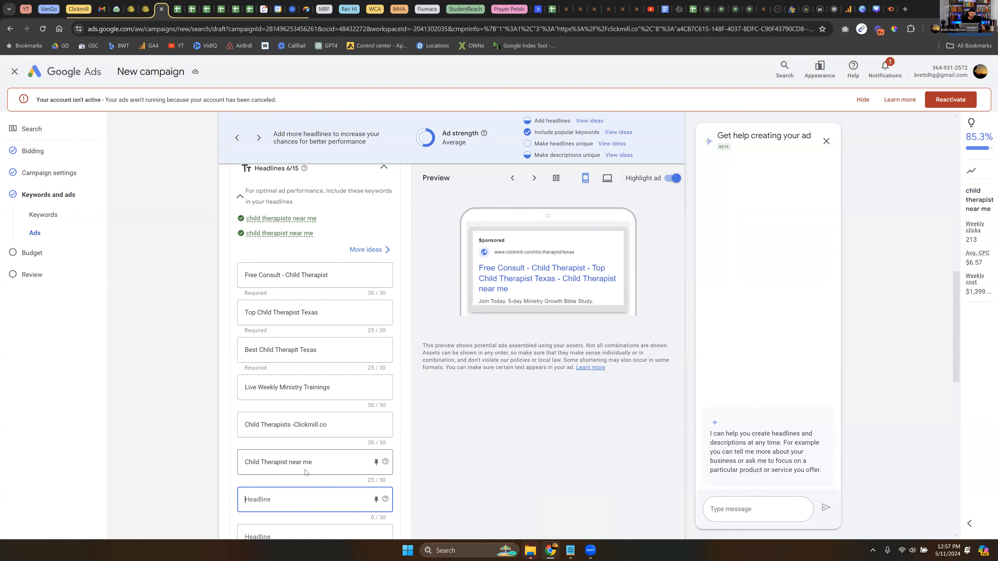
drag(313, 462, 288, 462)
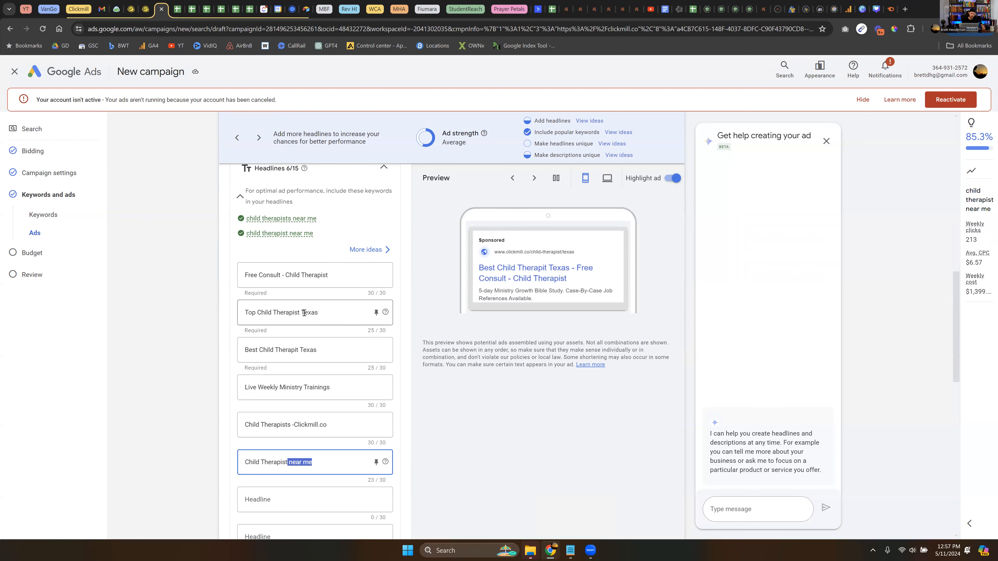
drag(321, 313, 243, 313)
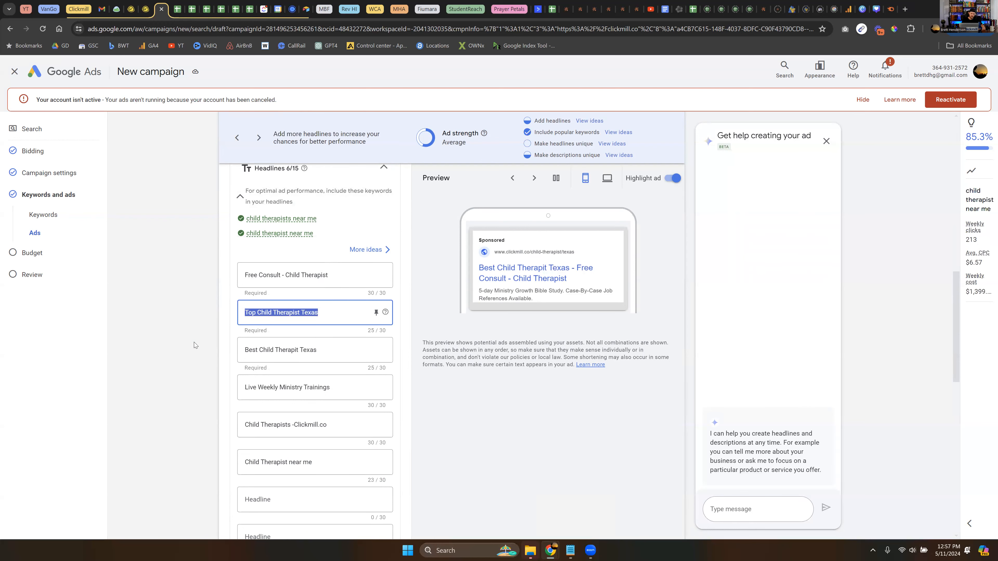
scroll(294, 397, down, 3)
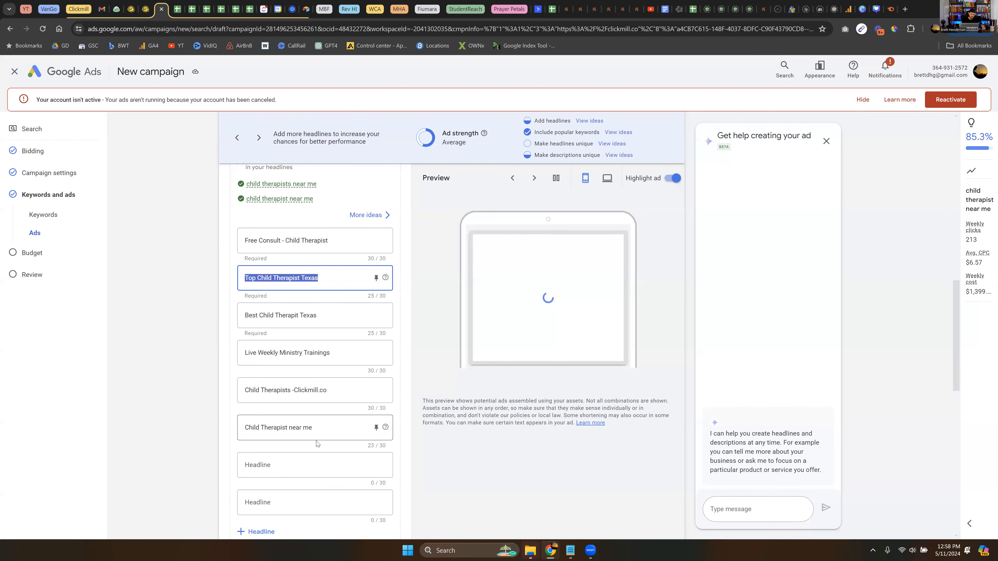
click(305, 375)
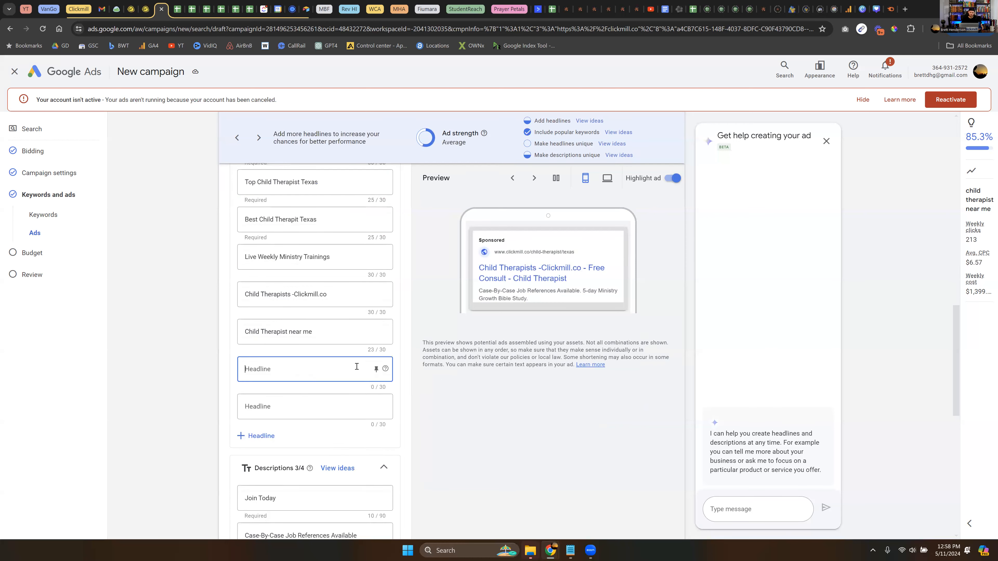
text(Get Your Free Cons)
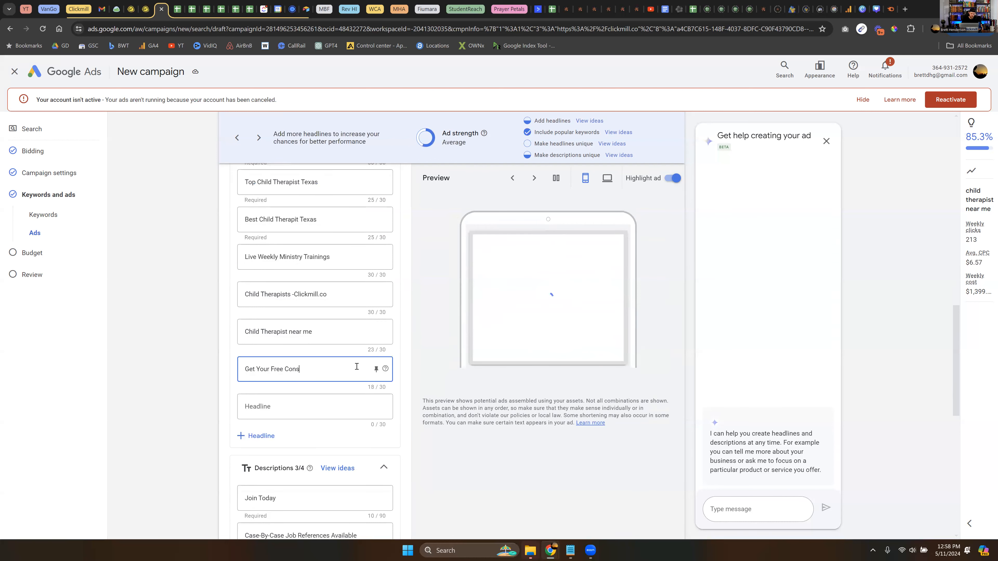
text(ult Today)
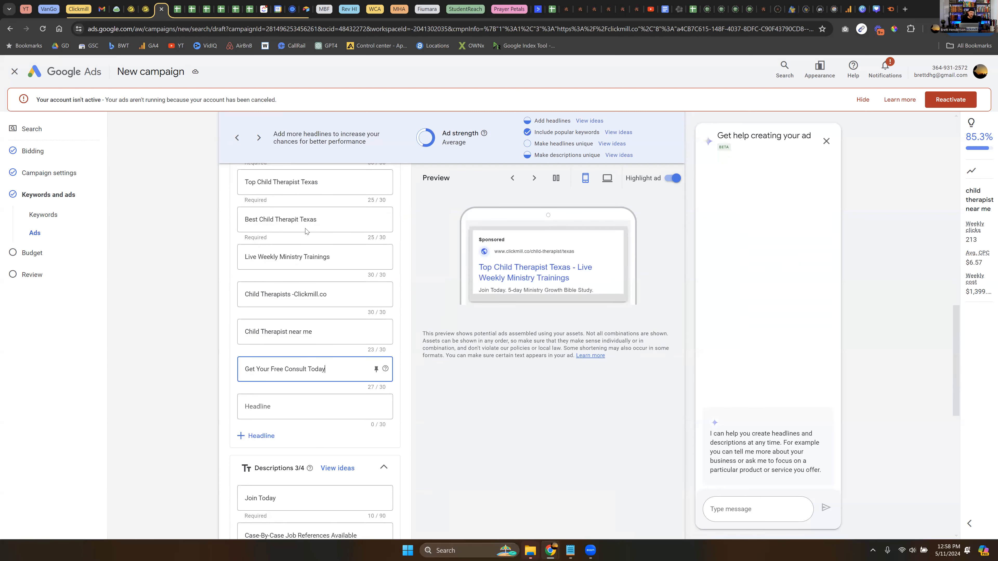
Review the headlines entered so far, from the free-consult headline down to the empty ones
scroll(280, 268, up, 3)
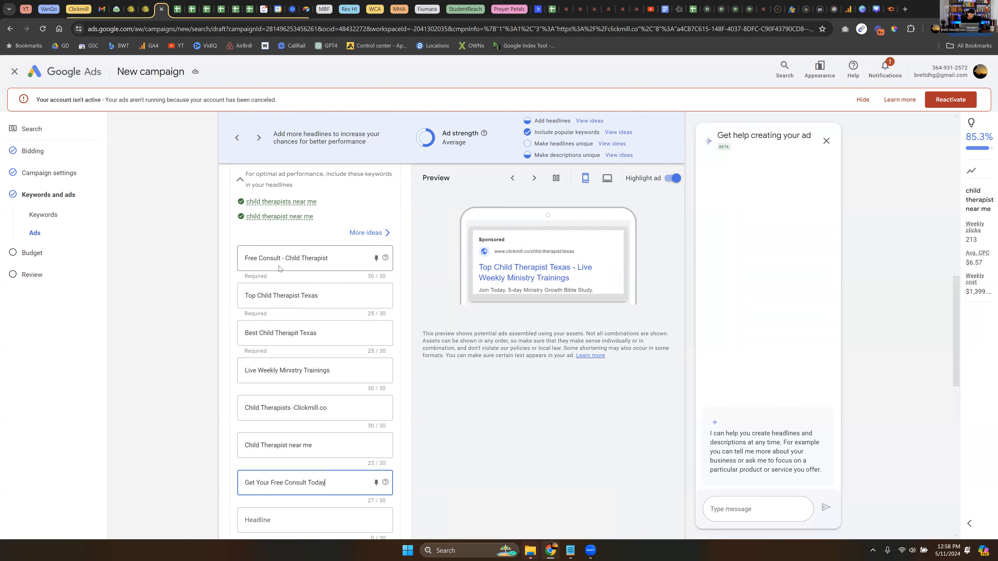
drag(247, 258, 324, 258)
click(336, 258)
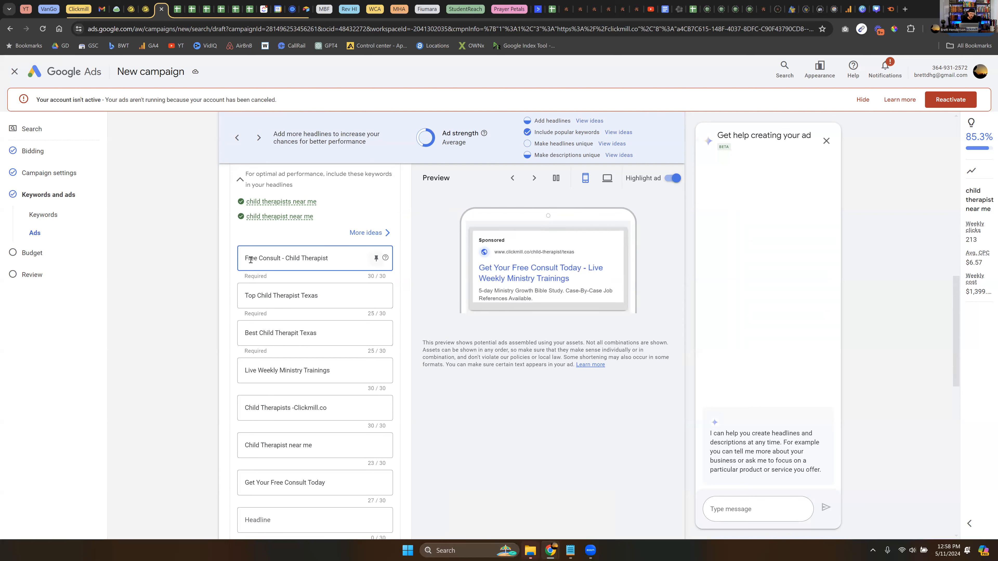
scroll(353, 264, down, 1)
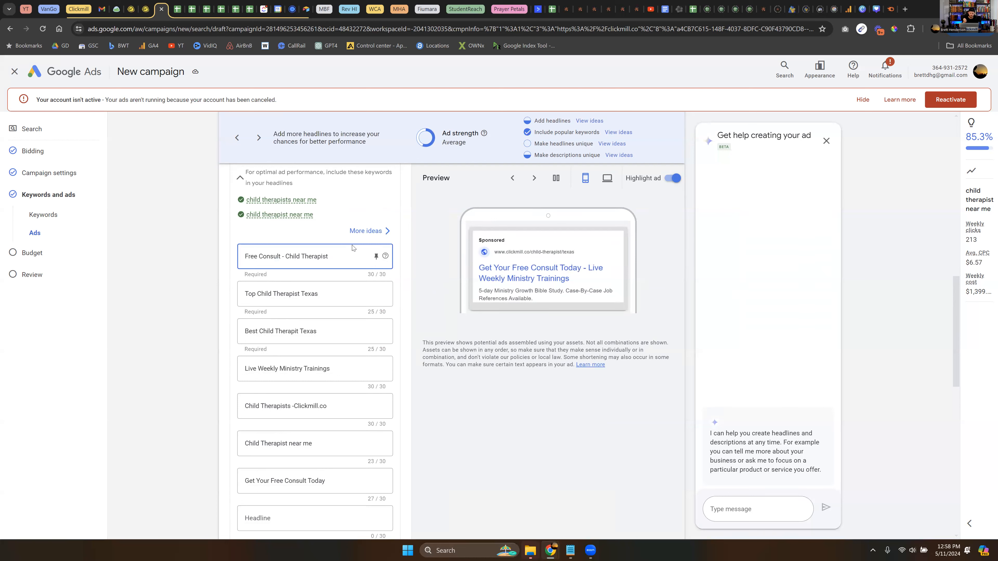
scroll(353, 247, down, 1)
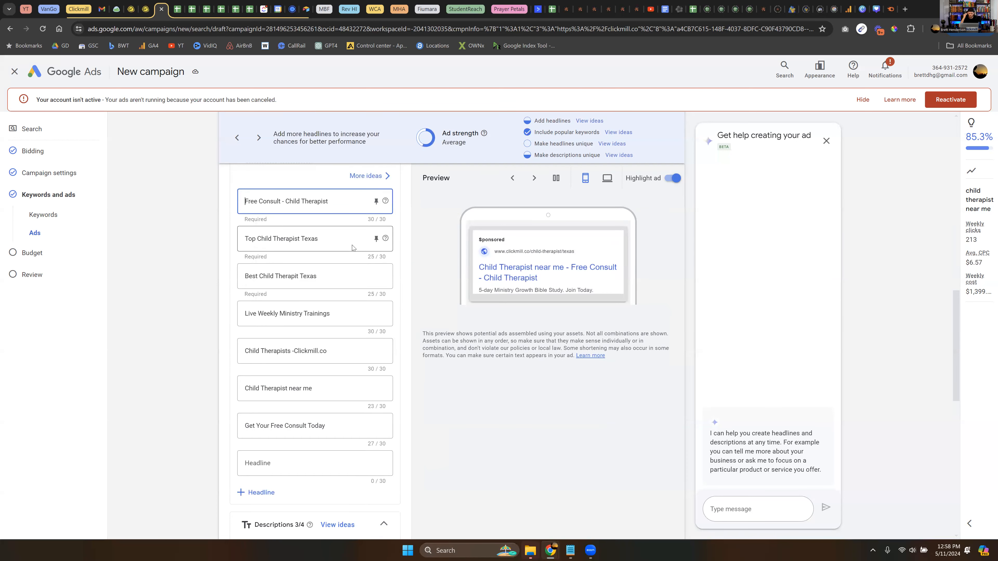
scroll(352, 248, down, 2)
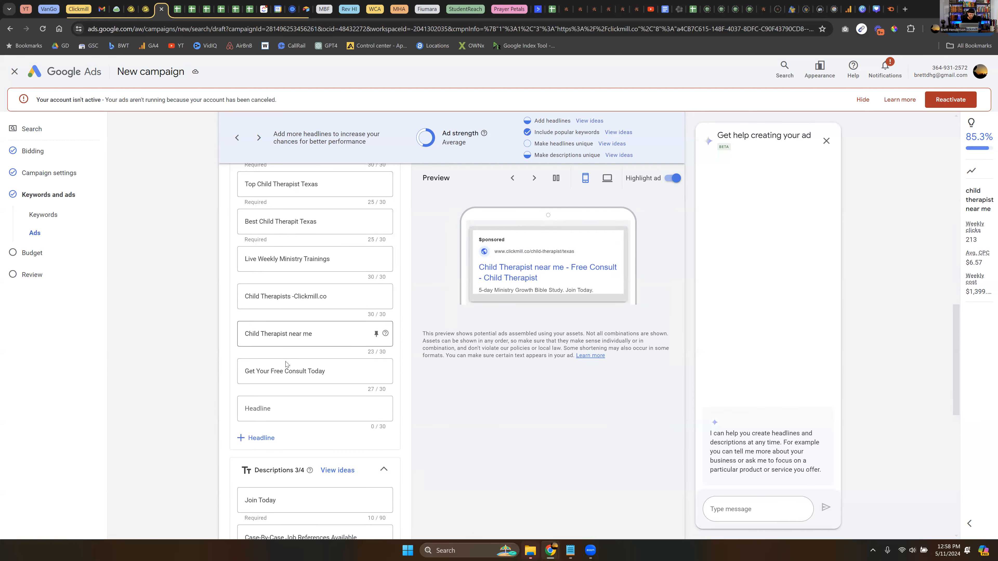
scroll(294, 237, up, 3)
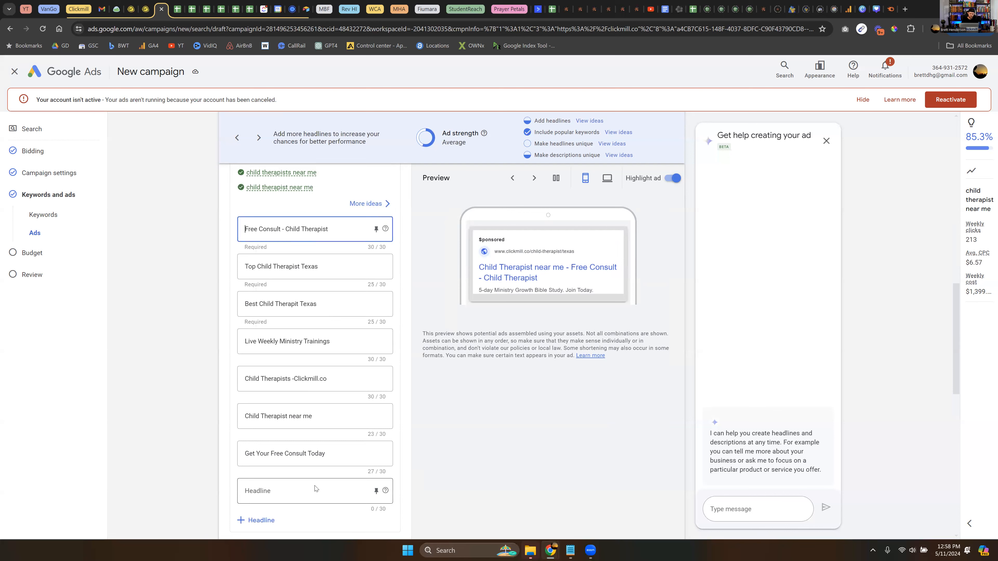
Fill in the eighth headline with "Call Today | Clickmilll.co"
click(265, 489)
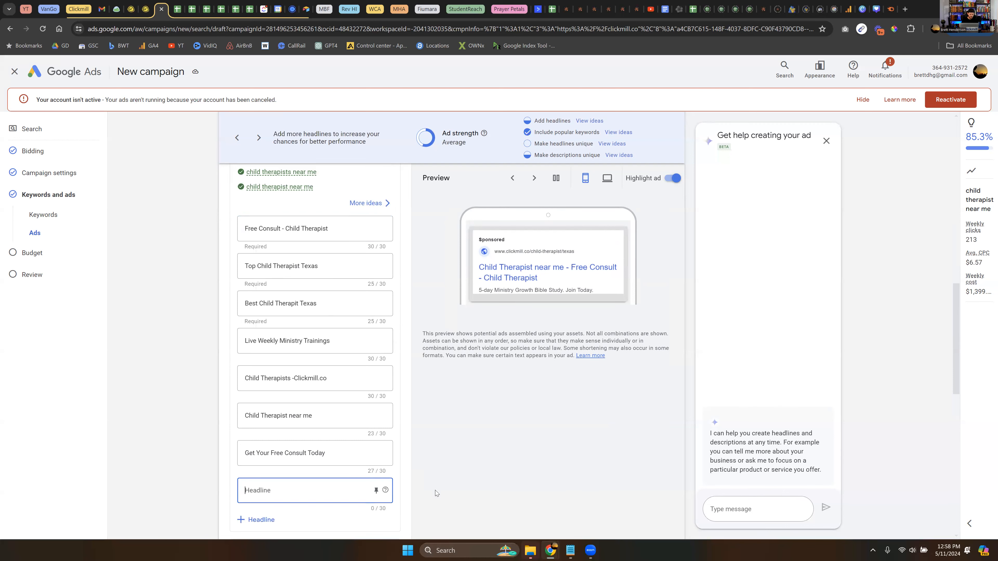
text(Call Today)
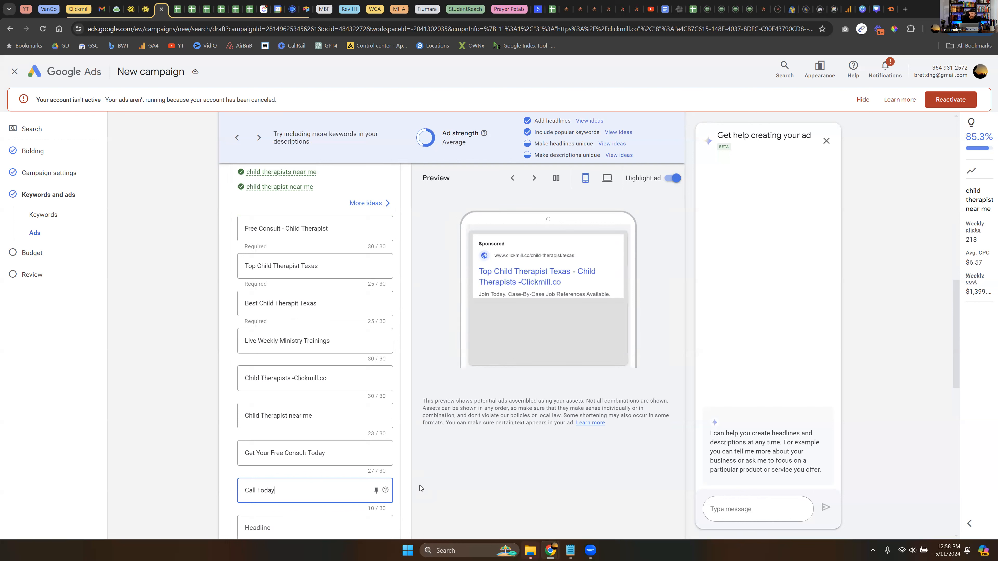
scroll(314, 452, down, 1)
text(| Clickmilll.co)
Fill in the ninth headline with "Schedule Child Therapy Now"
click(290, 487)
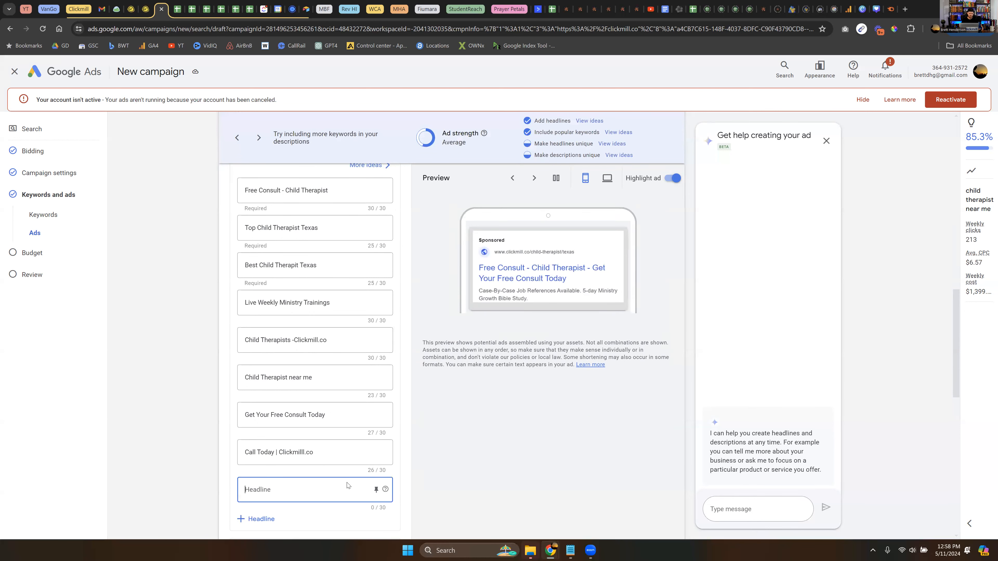
text(S)
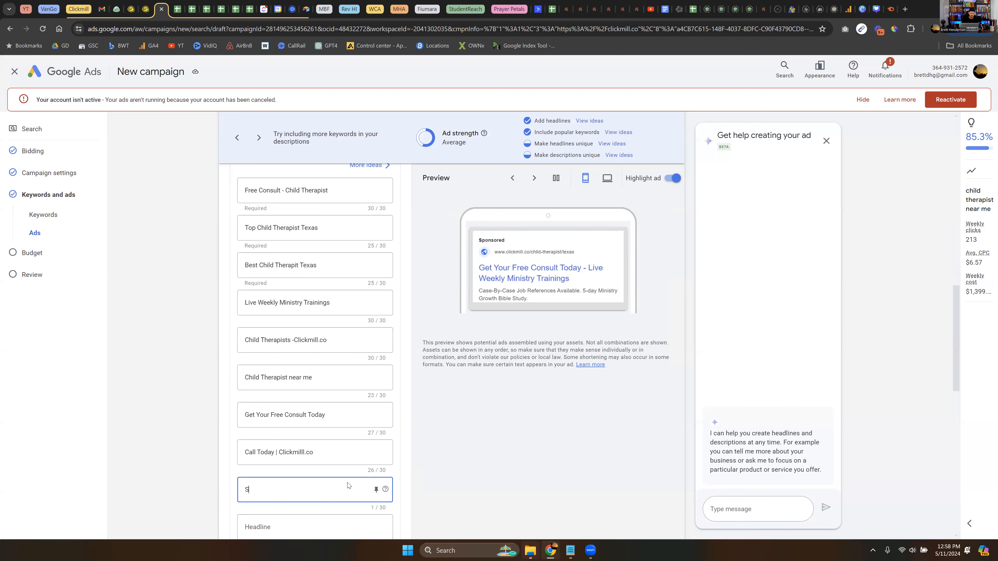
text(chedule)
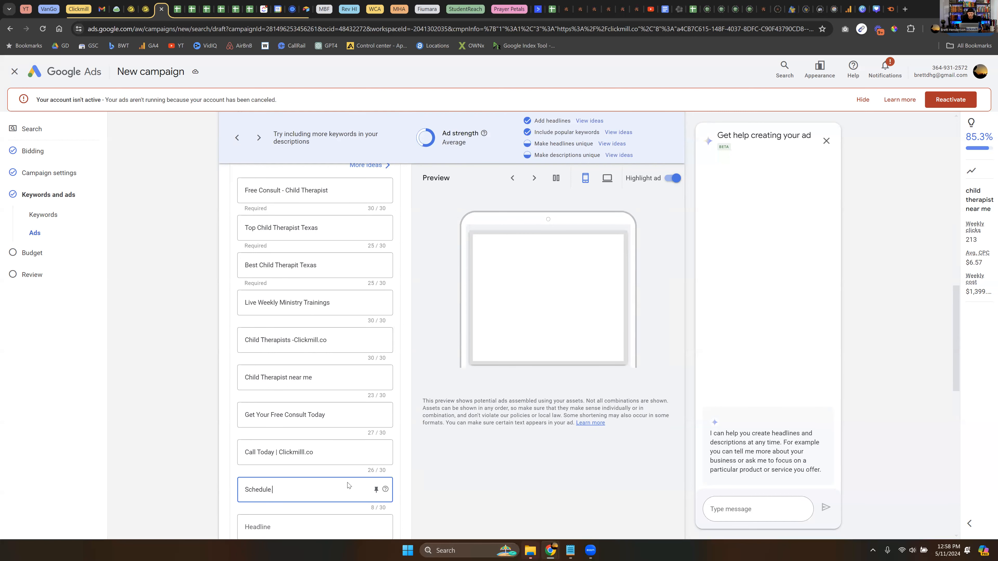
text( Child Therapy Now)
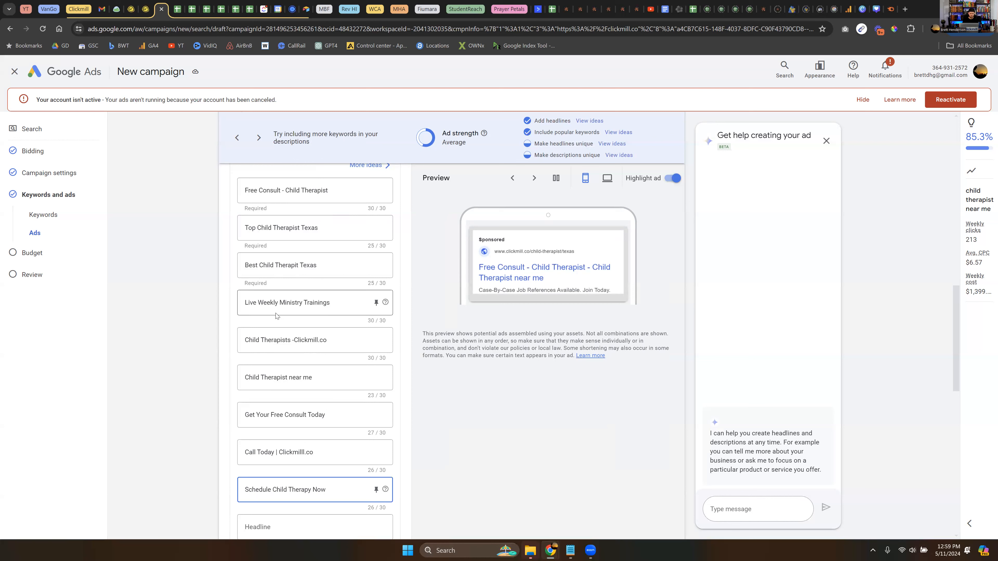
Review the ad strength criteria for adding headlines, popular keywords and unique headlines against the headlines entered so far
scroll(279, 426, down, 3)
click(278, 427)
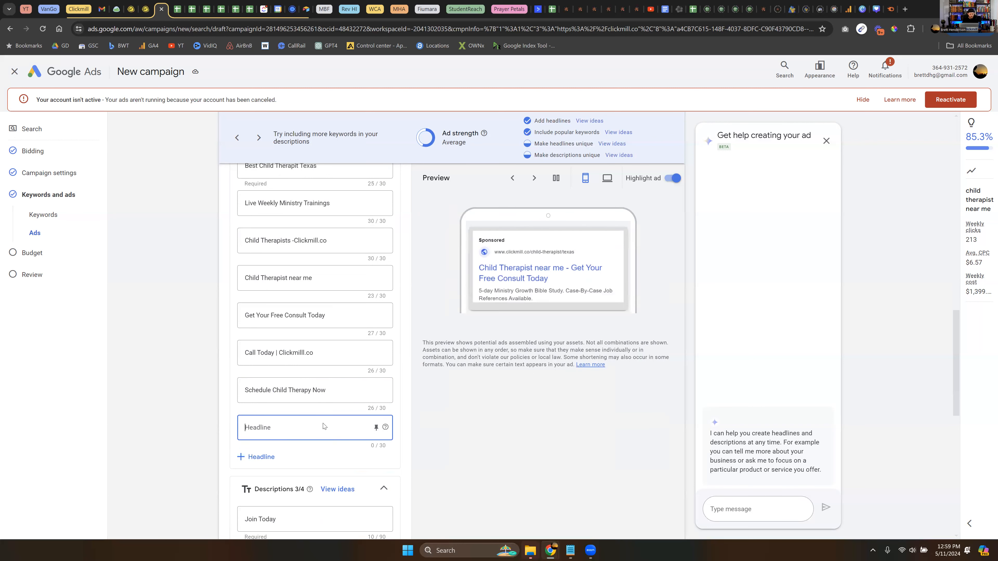
scroll(273, 412, down, 1)
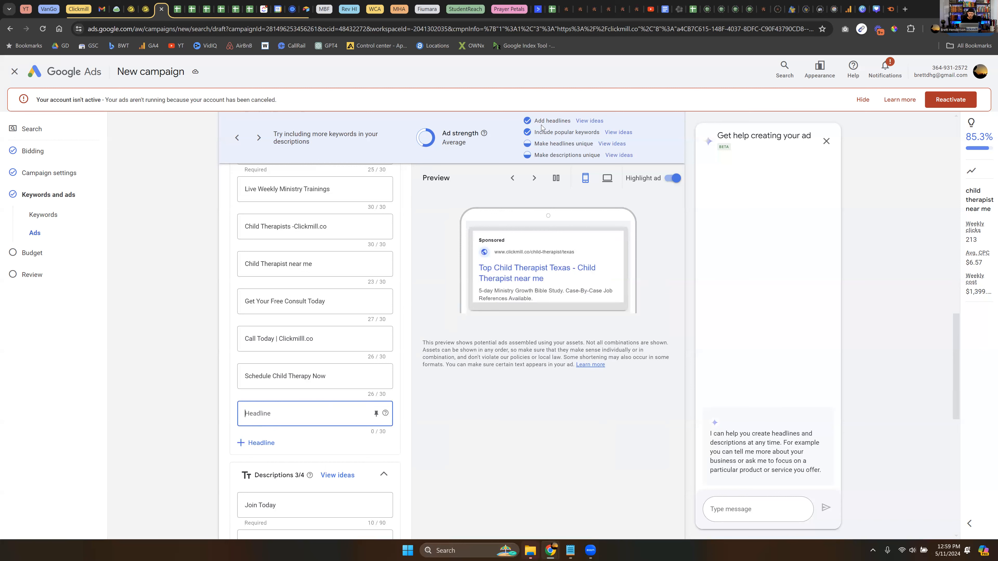
drag(541, 121, 565, 122)
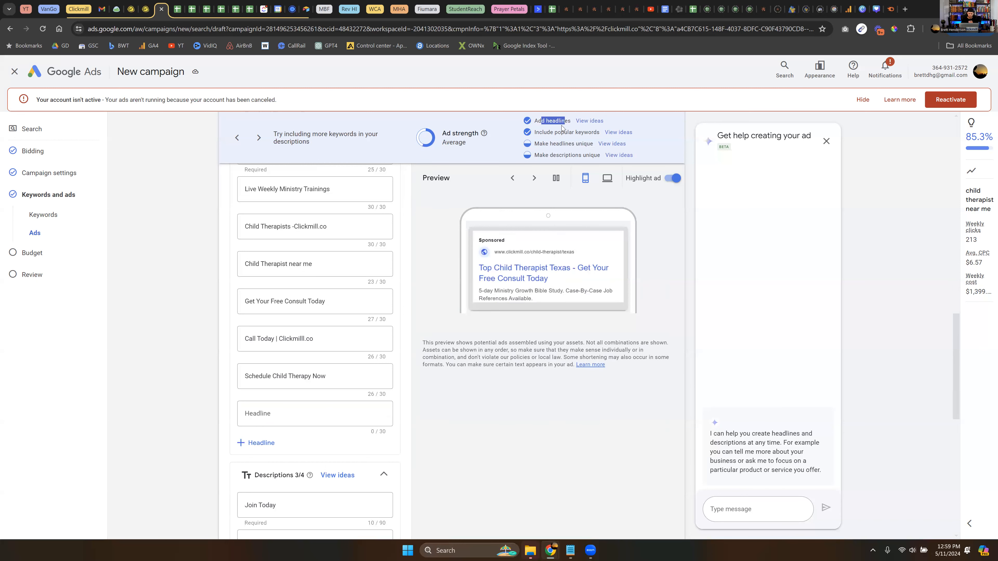
drag(543, 132, 599, 131)
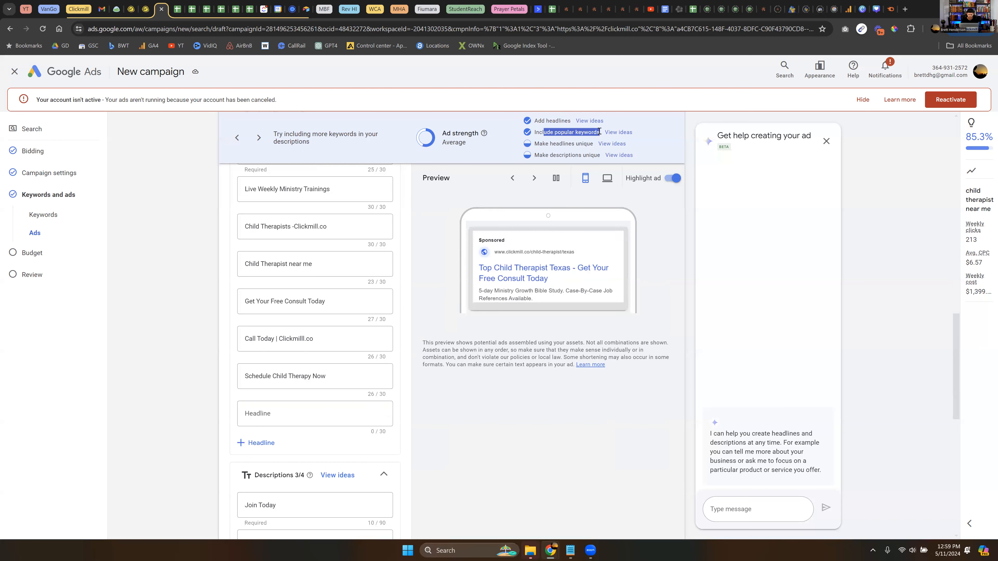
click(543, 146)
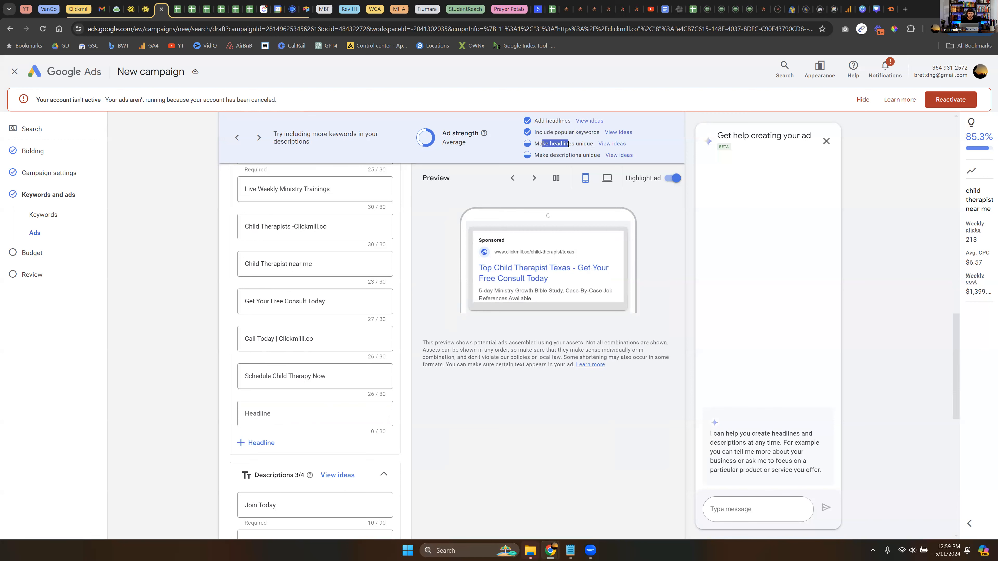
drag(544, 146, 572, 146)
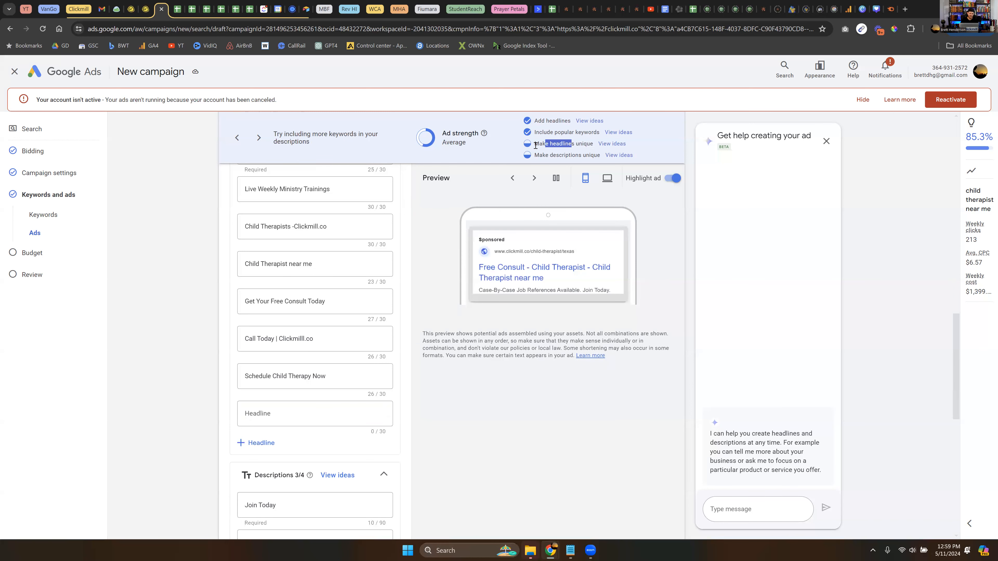
click(266, 413)
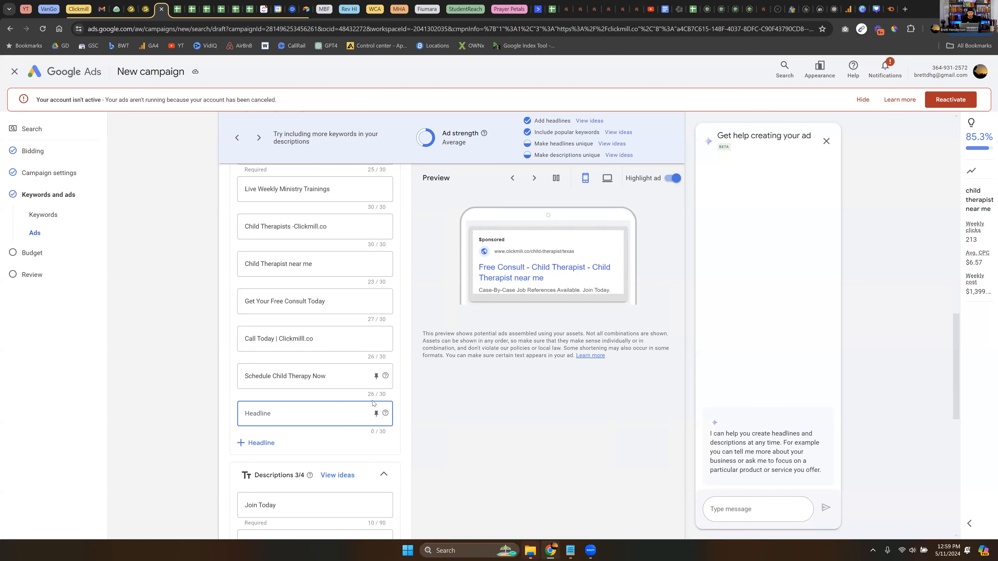
scroll(135, 342, up, 3)
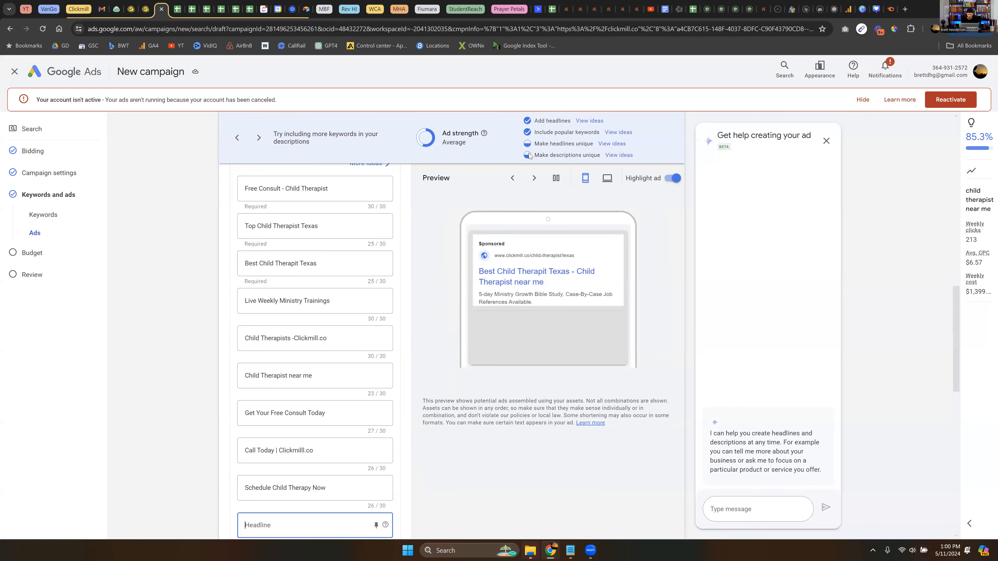
Replace the first description, "Join Today", with "Clickmill Is Texas' Top Rated Child therpist agency"
scroll(307, 386, down, 6)
click(307, 385)
drag(253, 385, 233, 385)
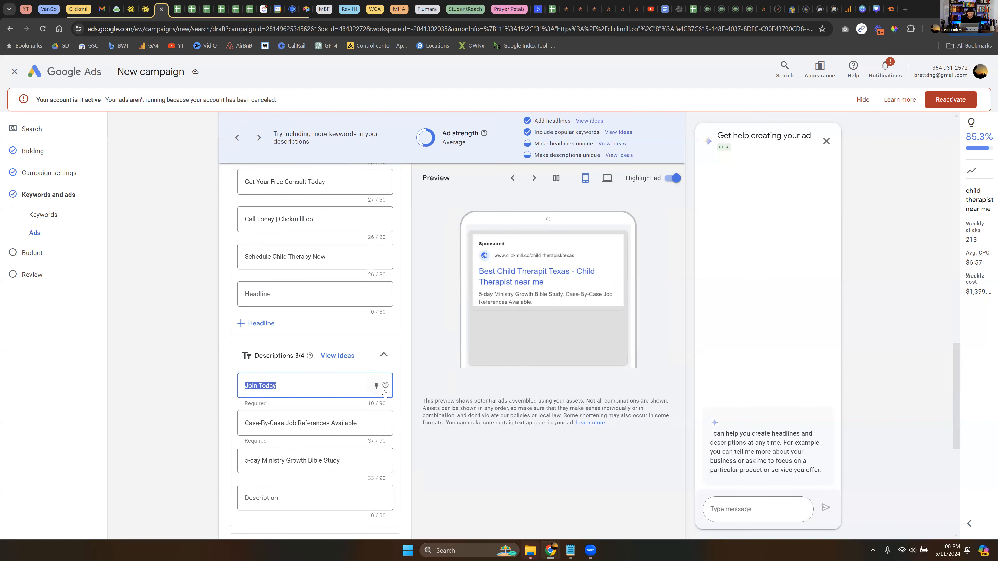
text(Clickmill)
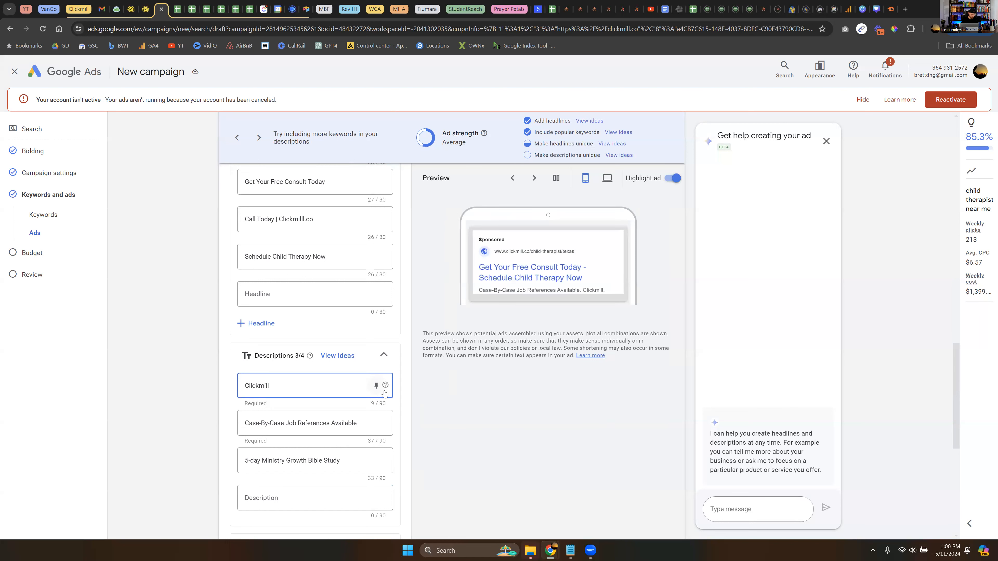
text( Is te)
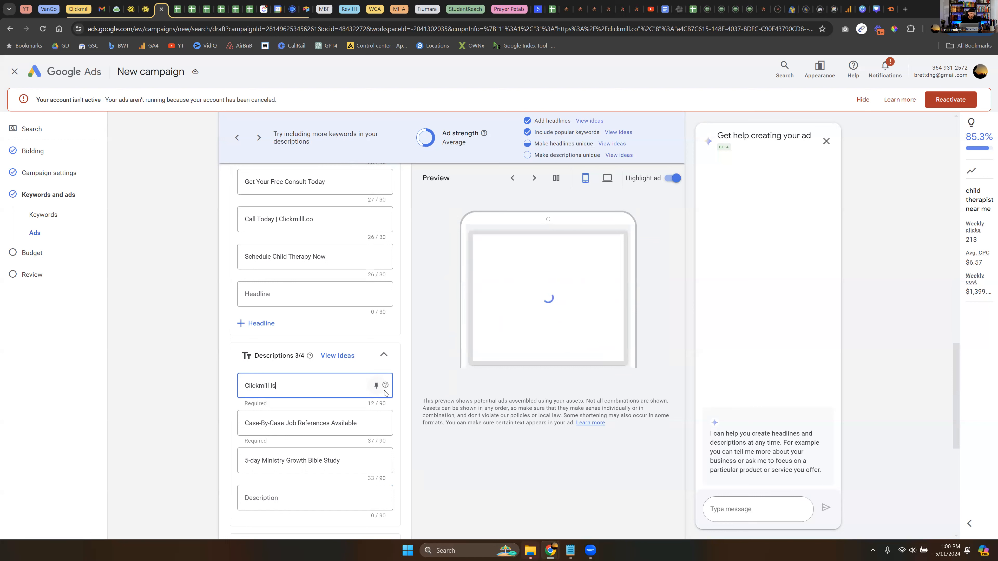
key(BackSpace)
key(BackSpace)
text(TE)
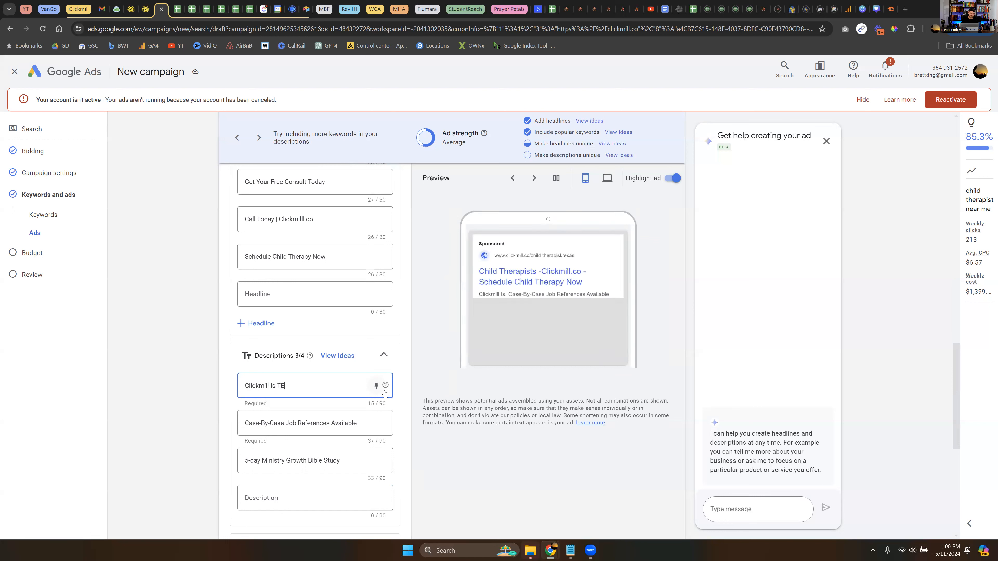
key(BackSpace)
text(exas)
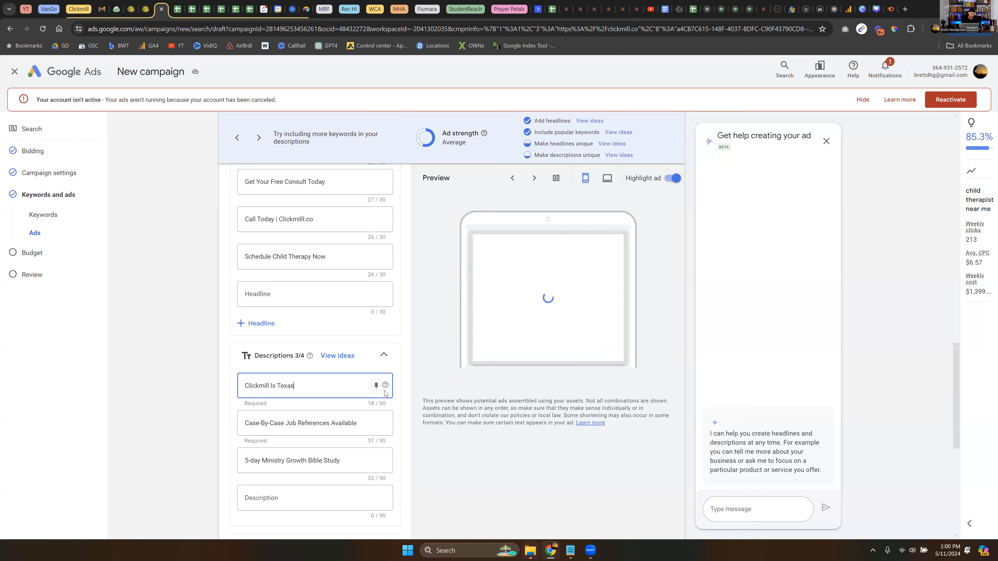
text('s)
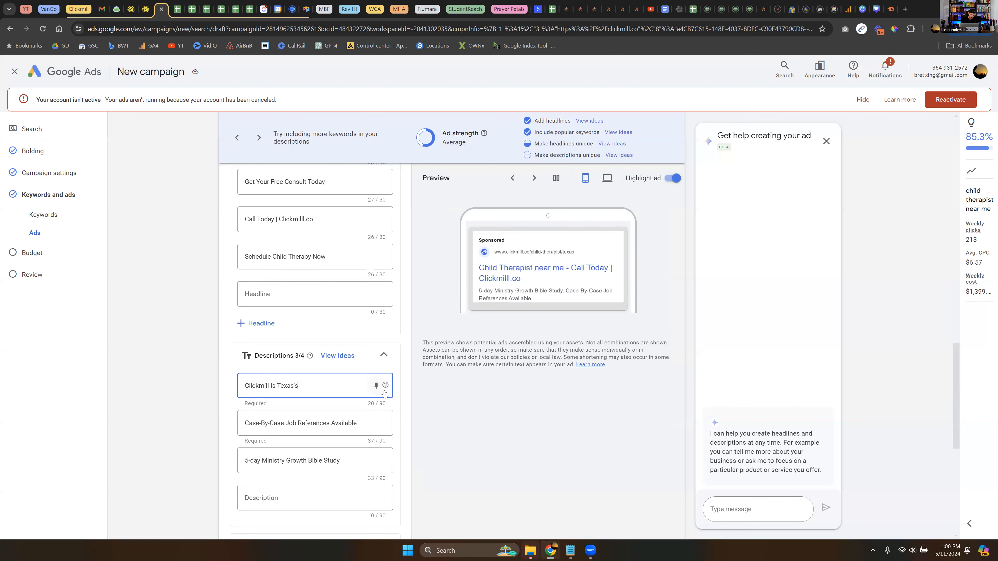
key(BackSpace)
key(BackSpace)
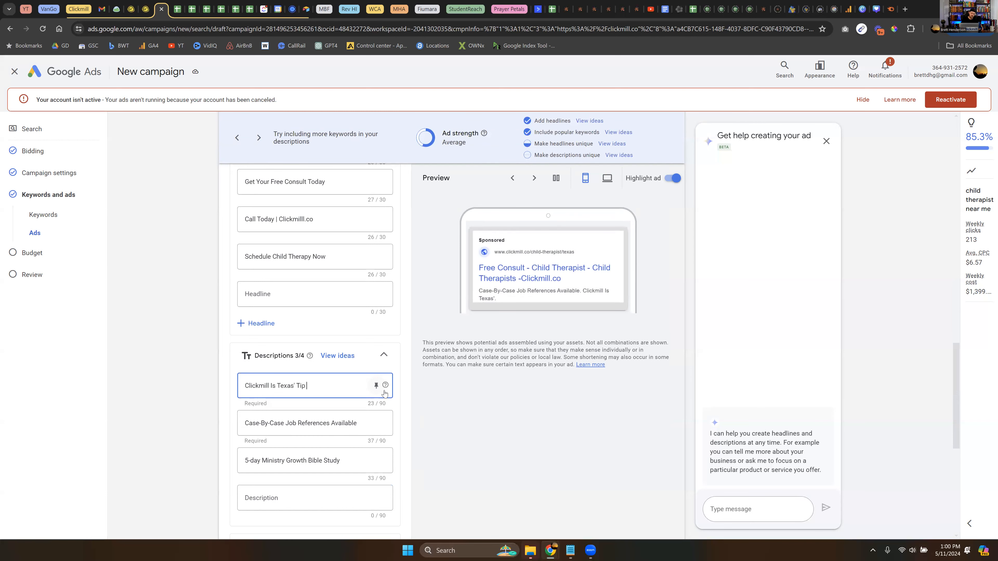
text(op)
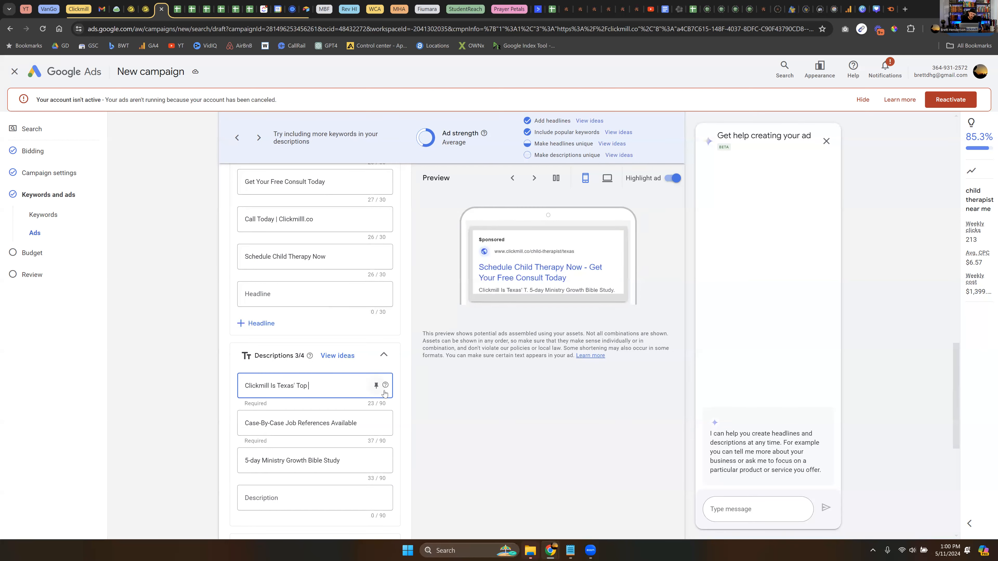
text( Rated Child)
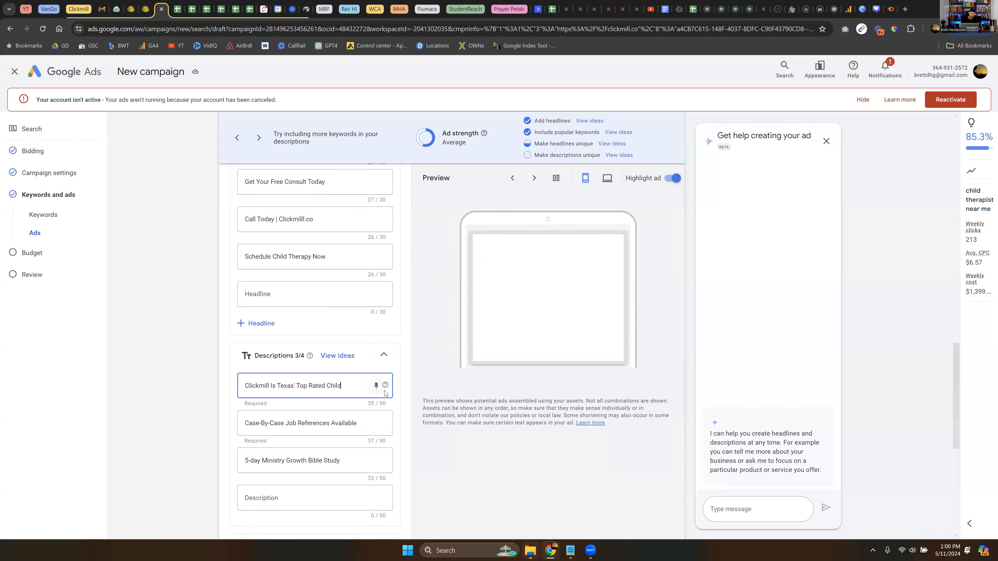
text( therpist agency)
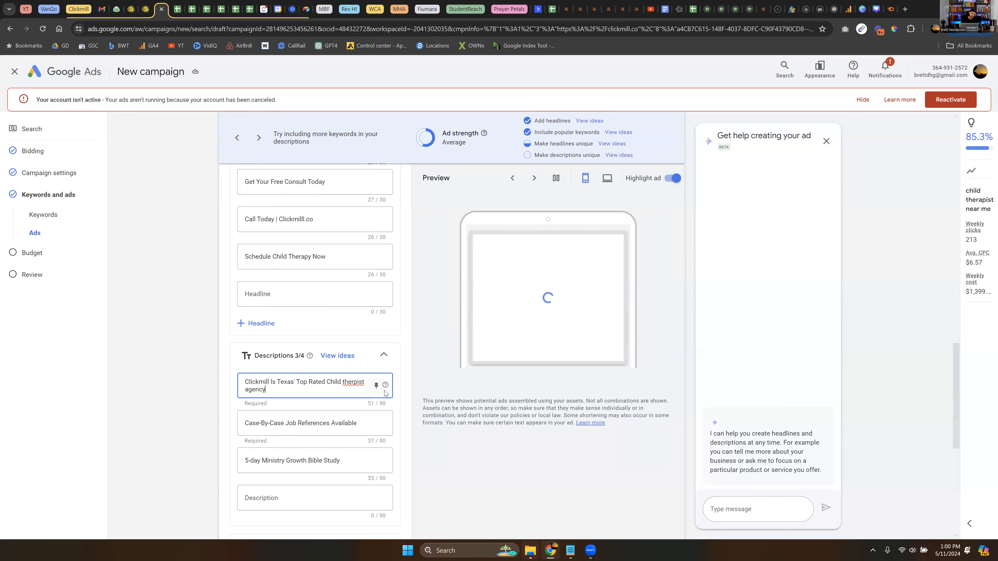
Extend the first description with ", Serving Families For XYZ YEars"
text(, serving families for however)
key(BackSpace)
key(BackSpace)
key(BackSpace)
key(BackSpace)
key(BackSpace)
key(BackSpace)
key(BackSpace)
key(BackSpace)
key(BackSpace)
key(BackSpace)
key(BackSpace)
key(BackSpace)
key(BackSpace)
key(BackSpace)
key(BackSpace)
key(BackSpace)
key(BackSpace)
key(BackSpace)
key(BackSpace)
key(BackSpace)
key(BackSpace)
text(Serving)
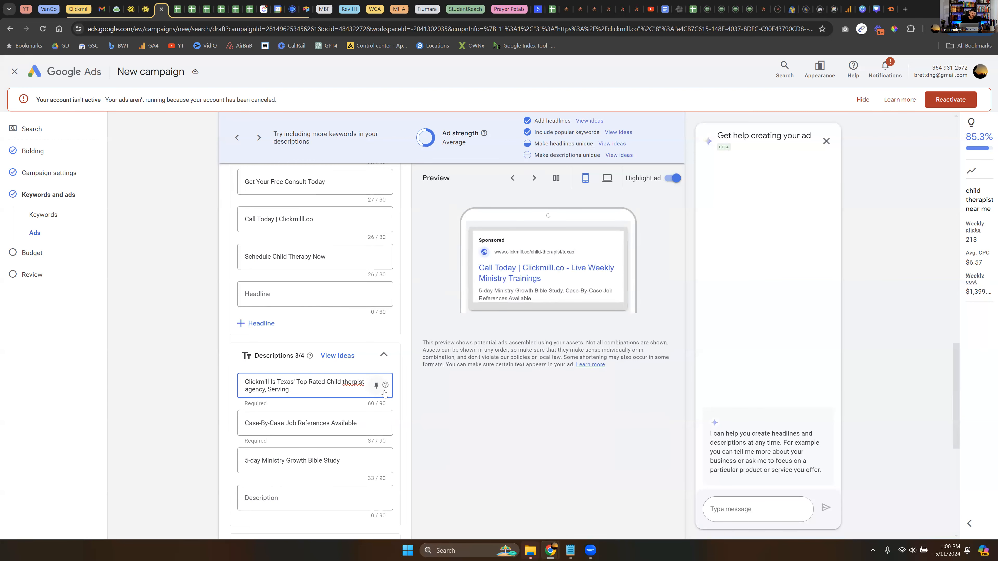
text( Families For XY)
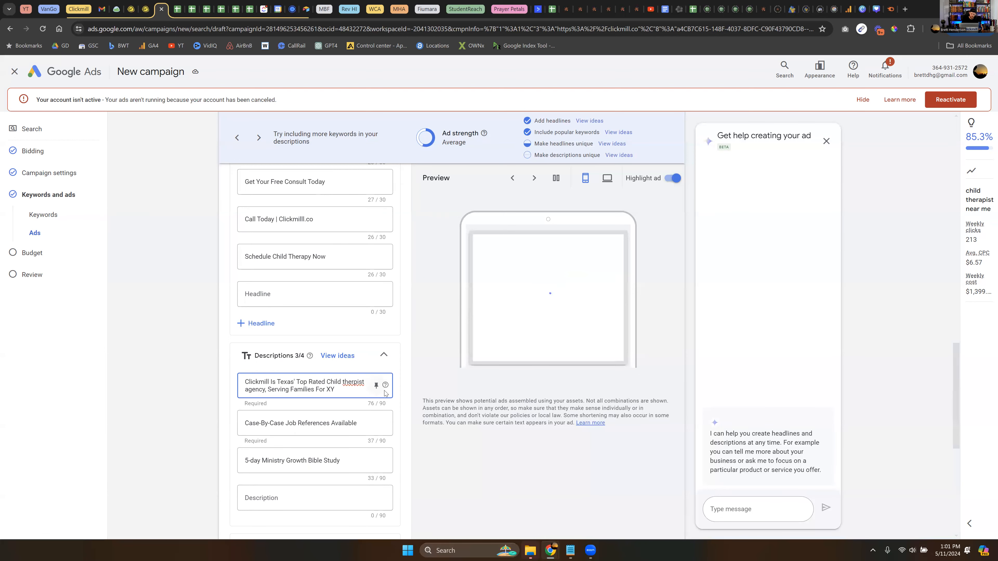
text(Z YEars)
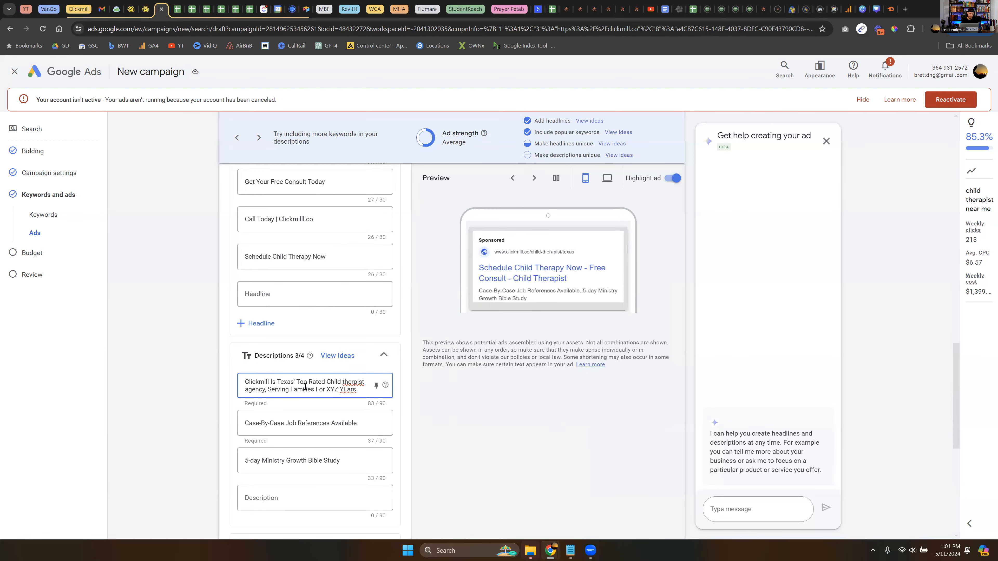
click(517, 301)
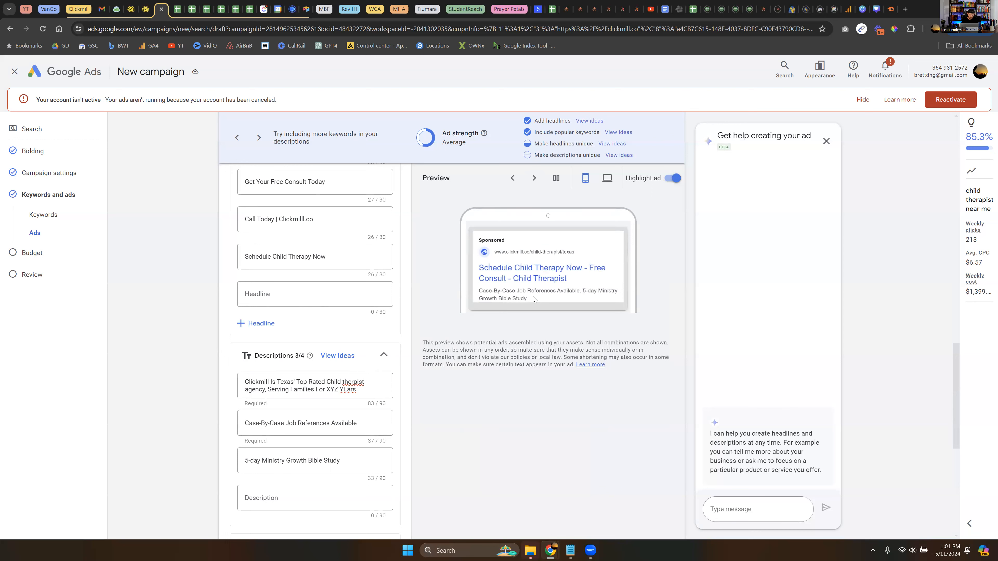
Extend the second description to the 90-character limit with the filler text "ssldkjfsa asdlkfj asldkgj asdglk asdlglkjsg asg"
drag(301, 423, 269, 422)
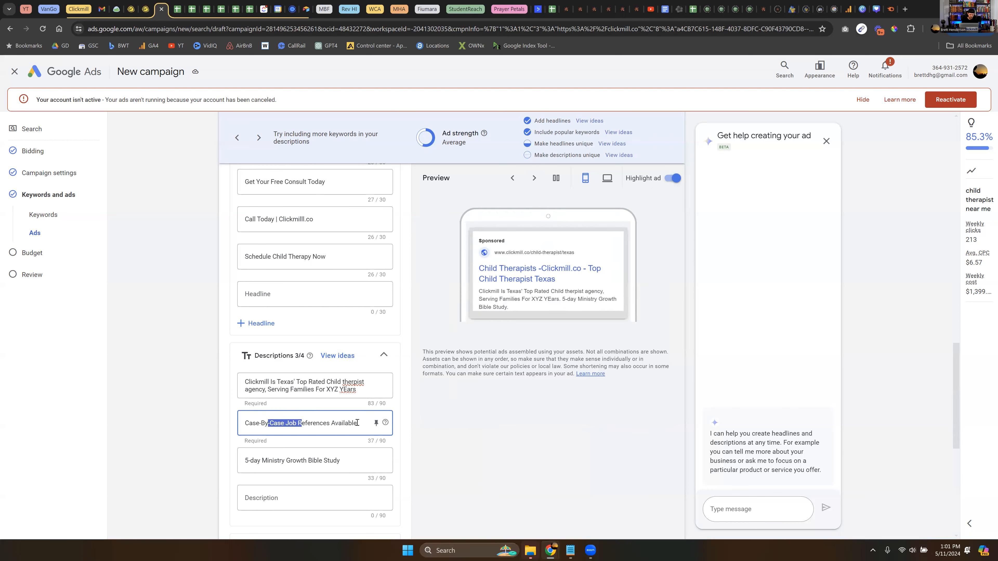
key(ctrl+a)
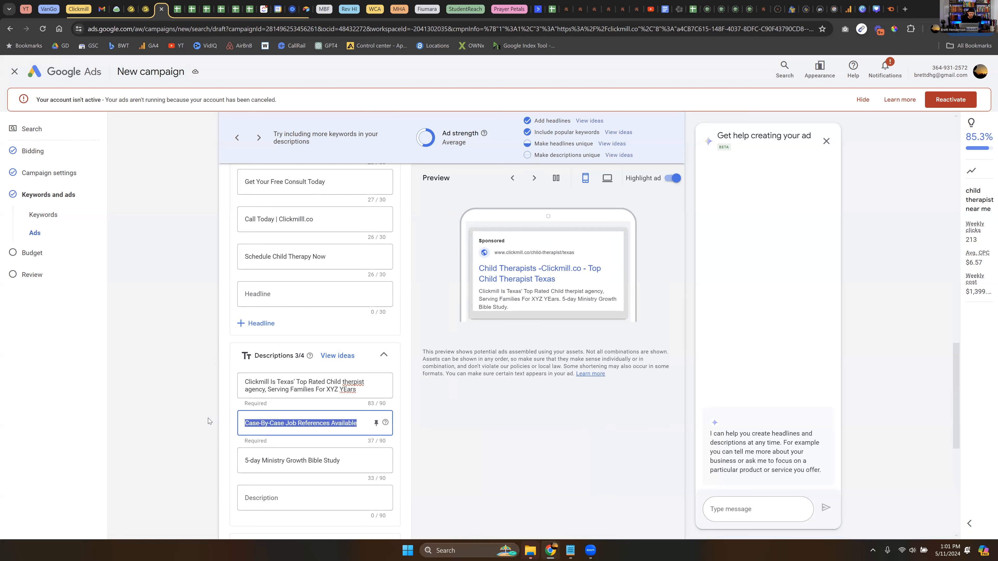
key(Right)
text(s)
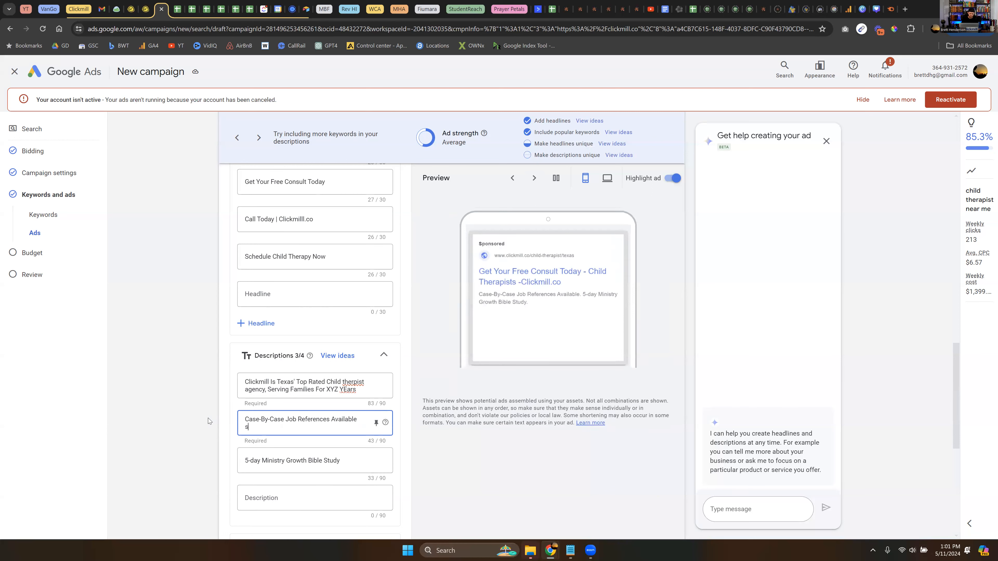
text(sldkjfsa asdlkfj asldkgj as)
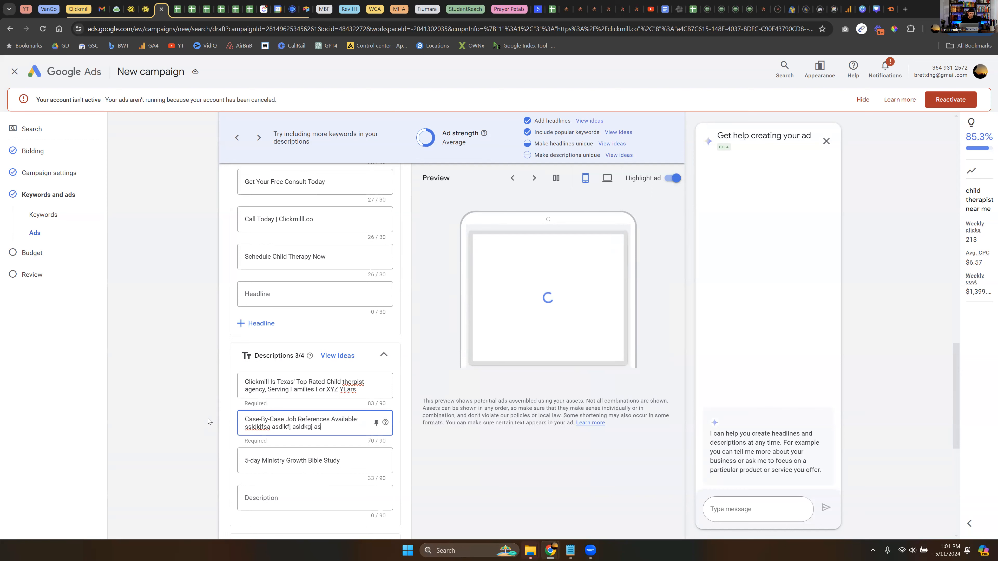
text(dglk asdlglkjsg asglkj)
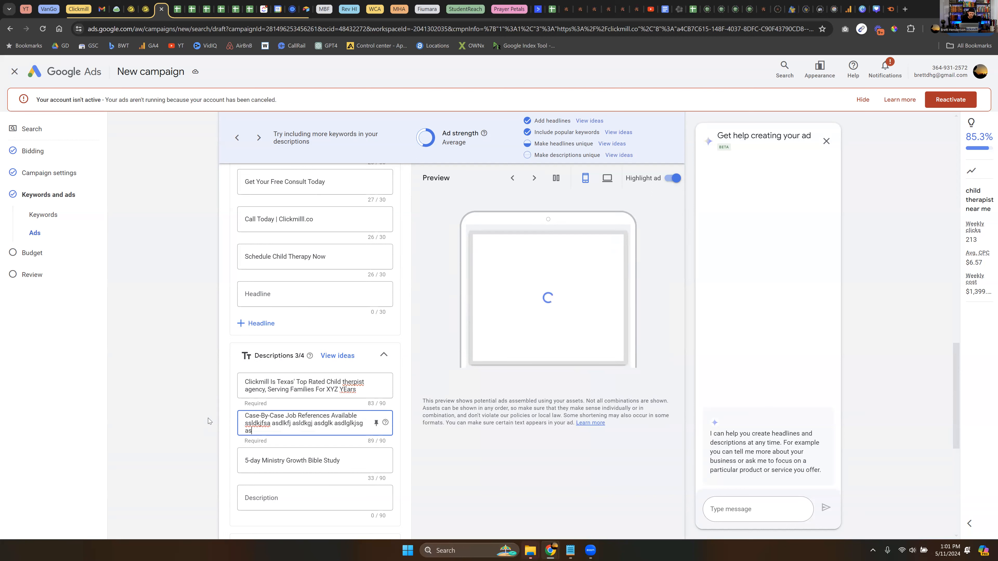
key(BackSpace)
key(BackSpace)
key(BackSpace)
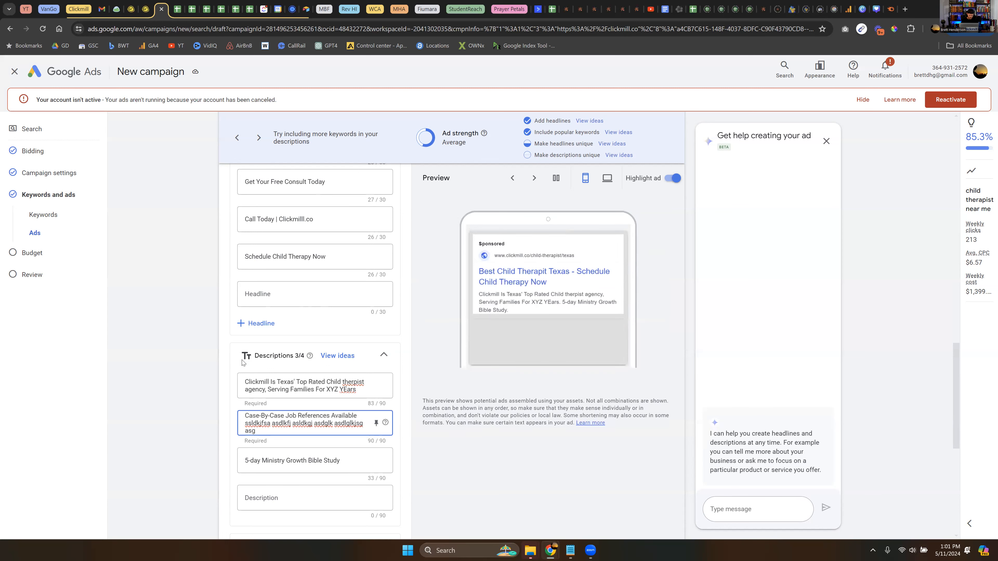
Review the descriptions and the business name, sitelinks and callouts sections below them
drag(249, 381, 300, 384)
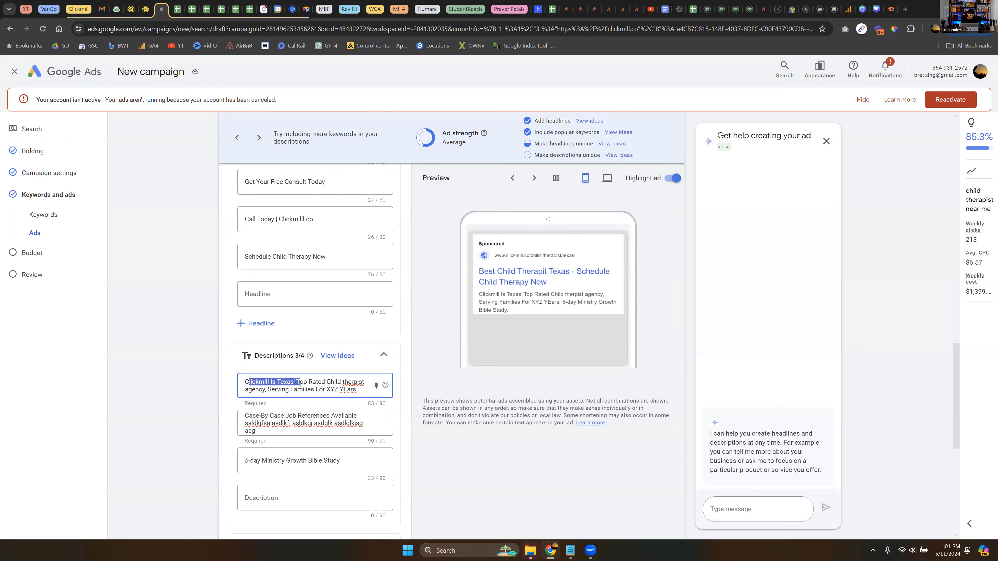
drag(248, 424, 277, 432)
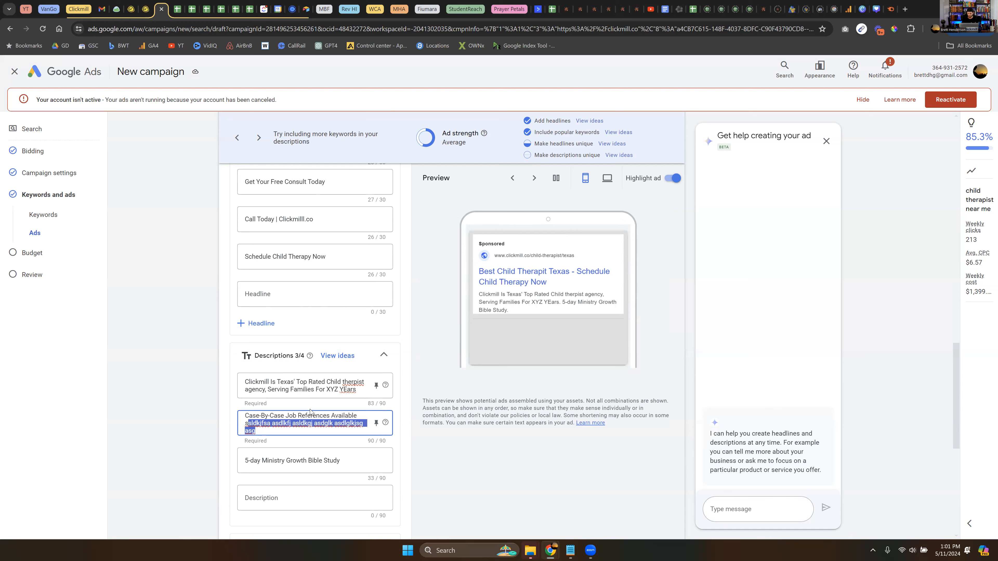
scroll(299, 409, down, 1)
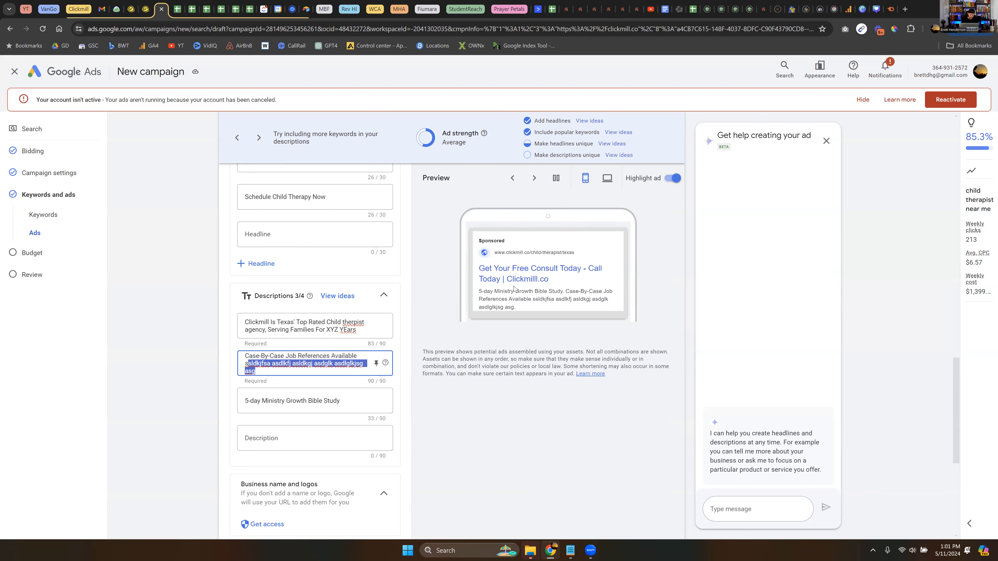
drag(340, 401, 240, 405)
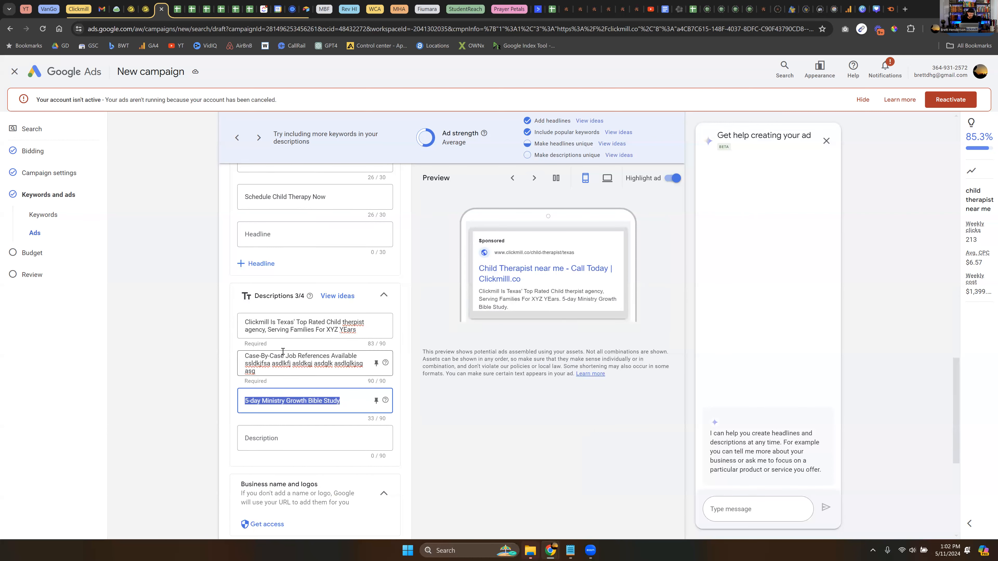
scroll(287, 345, down, 4)
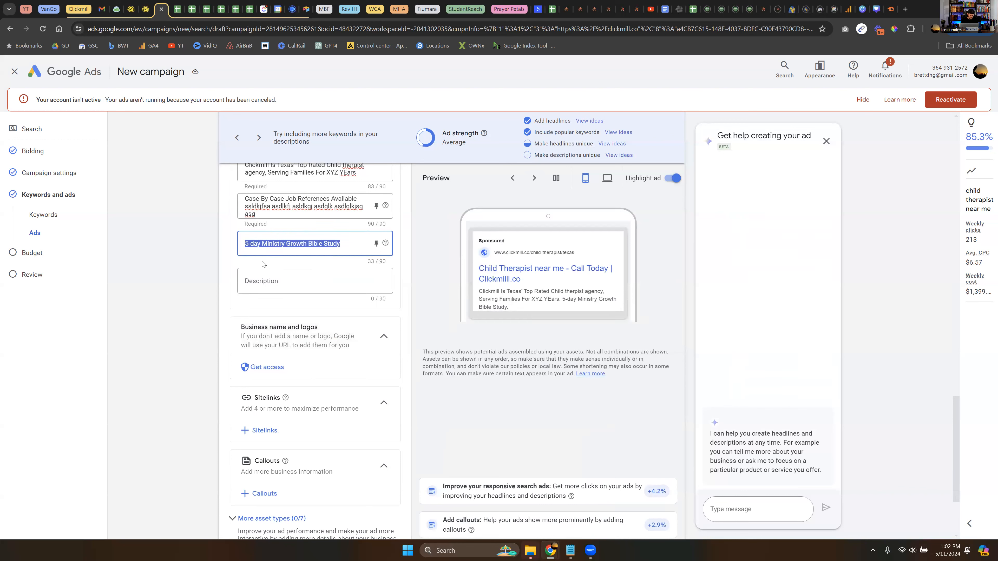
scroll(347, 260, down, 2)
click(383, 270)
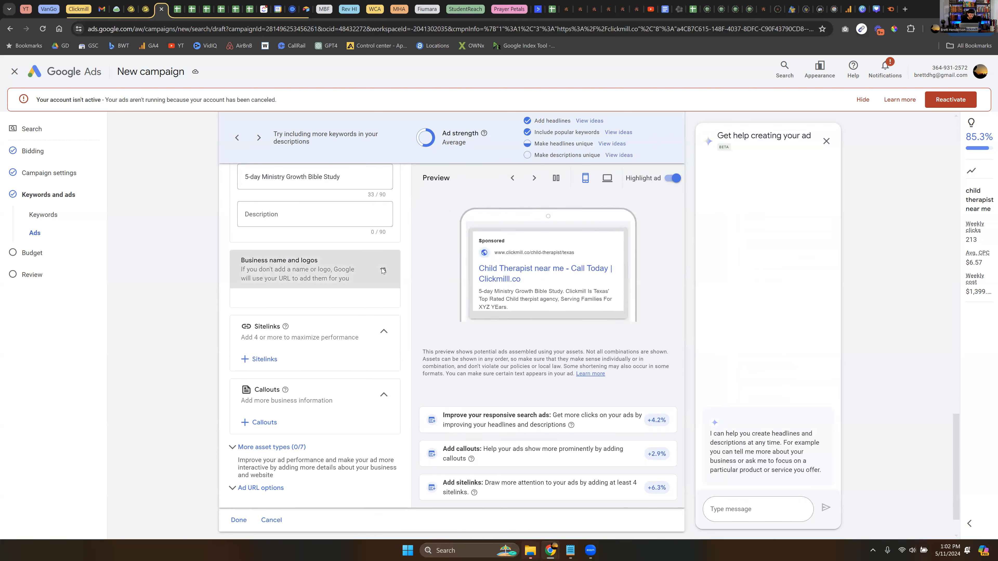
click(384, 270)
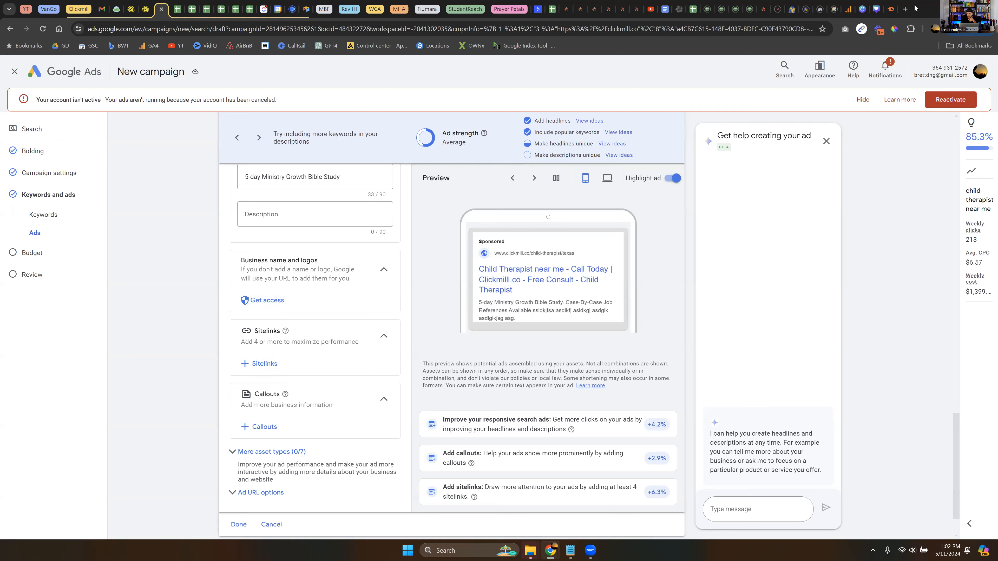
Search Google for "car wreck attourney" in a separate tab, examine how the sponsored ads are laid out, and return to the campaign draft
click(903, 9)
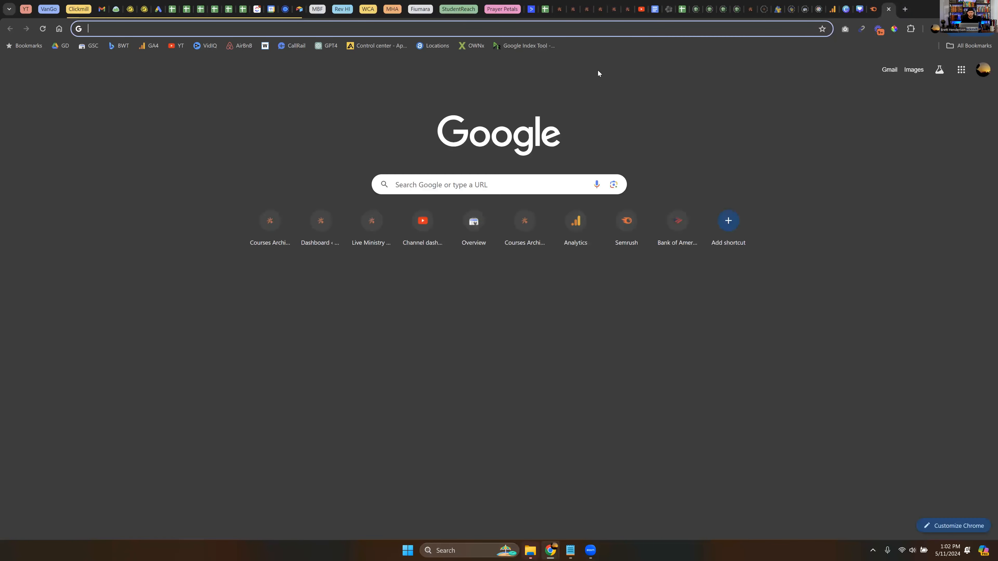
text(ca)
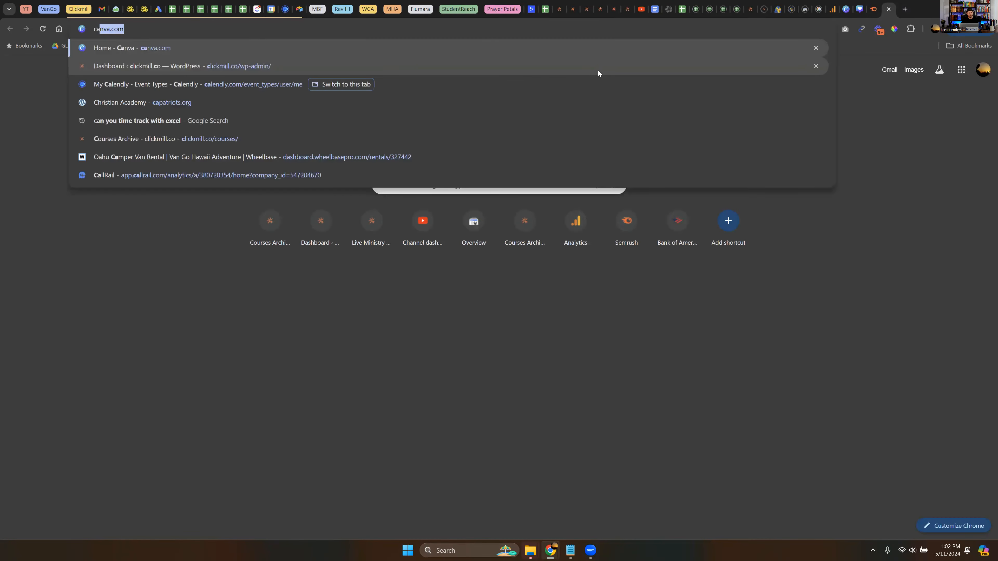
text(r wreck at)
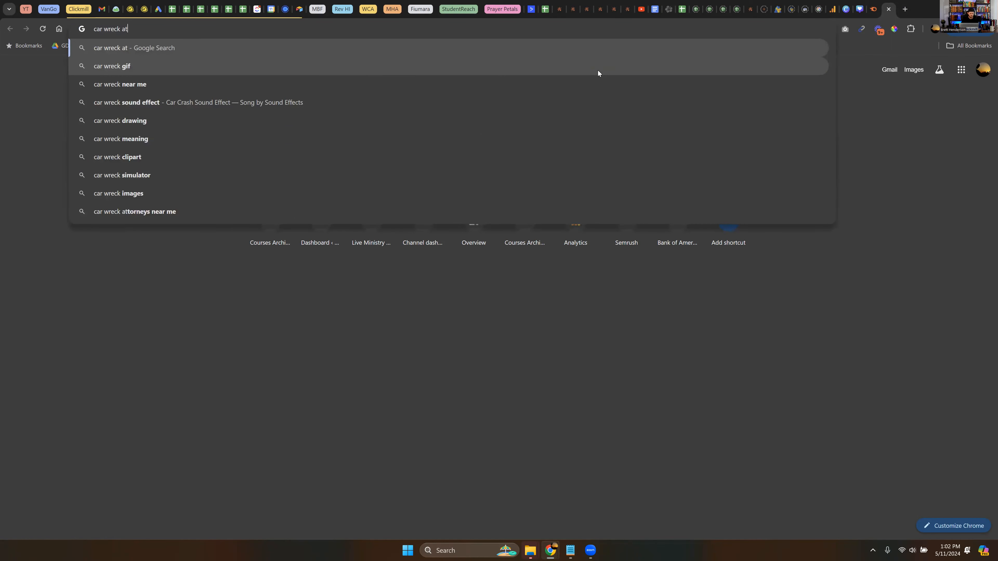
text(tourney)
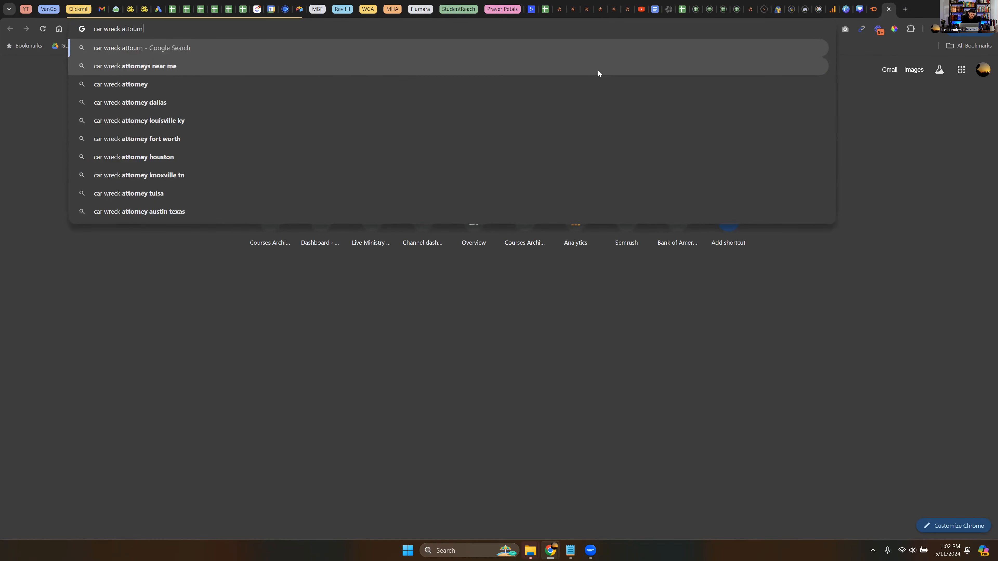
key(Return)
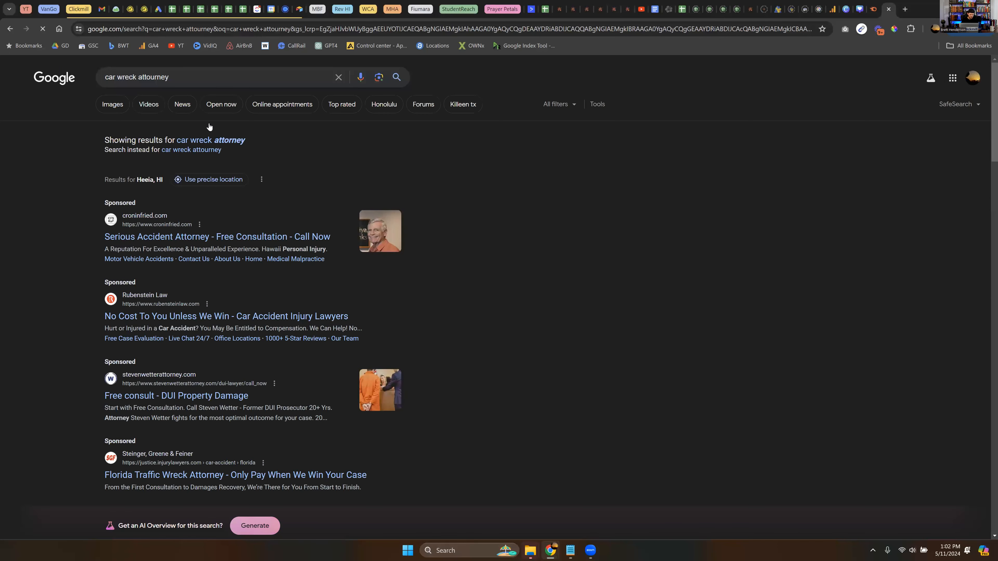
scroll(209, 127, down, 1)
scroll(346, 187, down, 3)
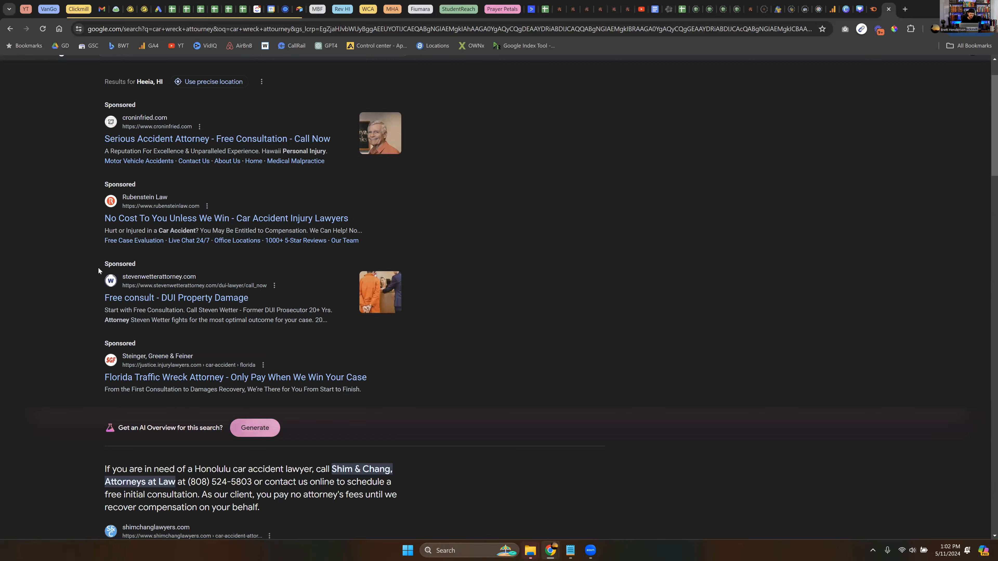
key(ctrl+w)
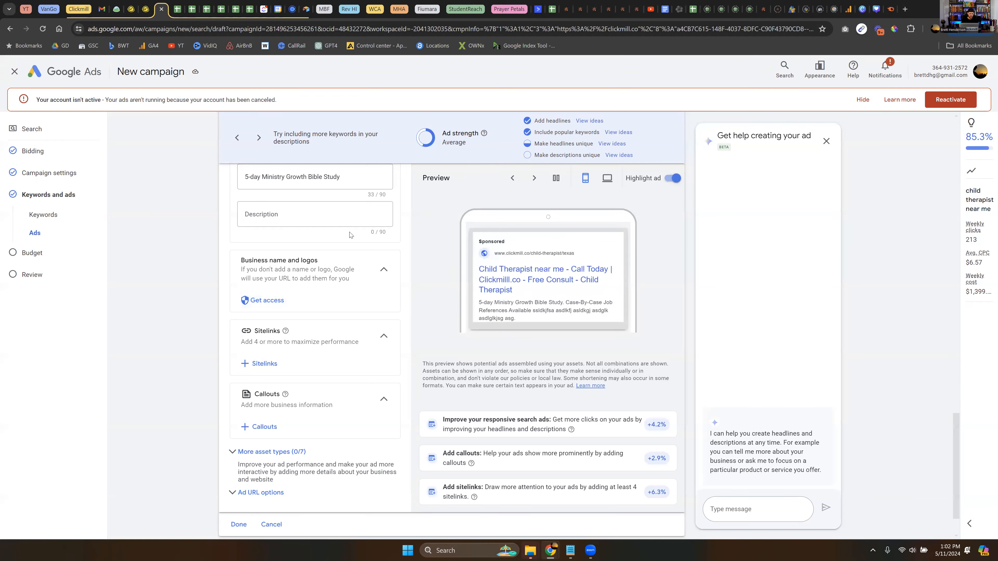
Check the suggested sitelinks without adding any, and look back over the ad's headlines and descriptions
click(259, 366)
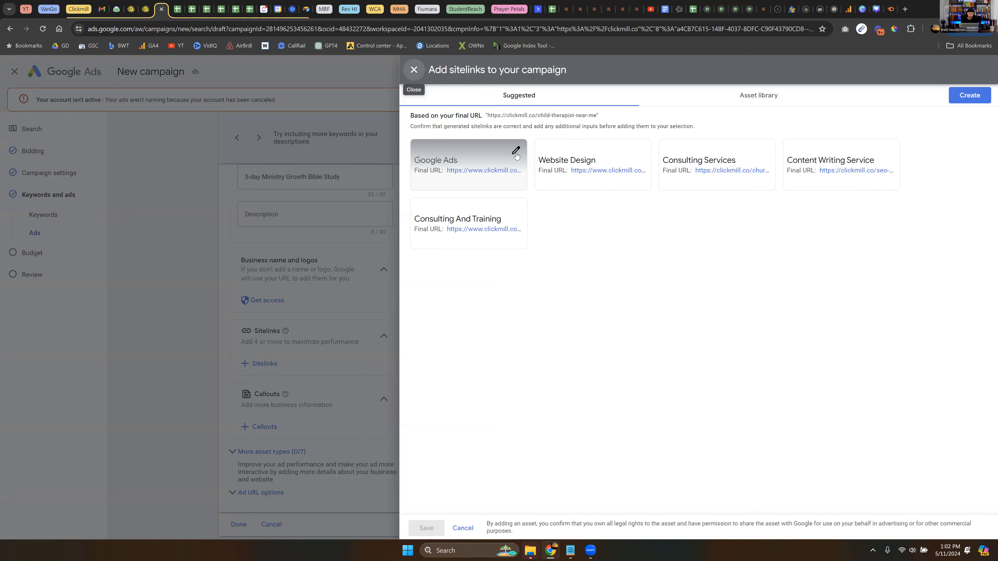
click(413, 71)
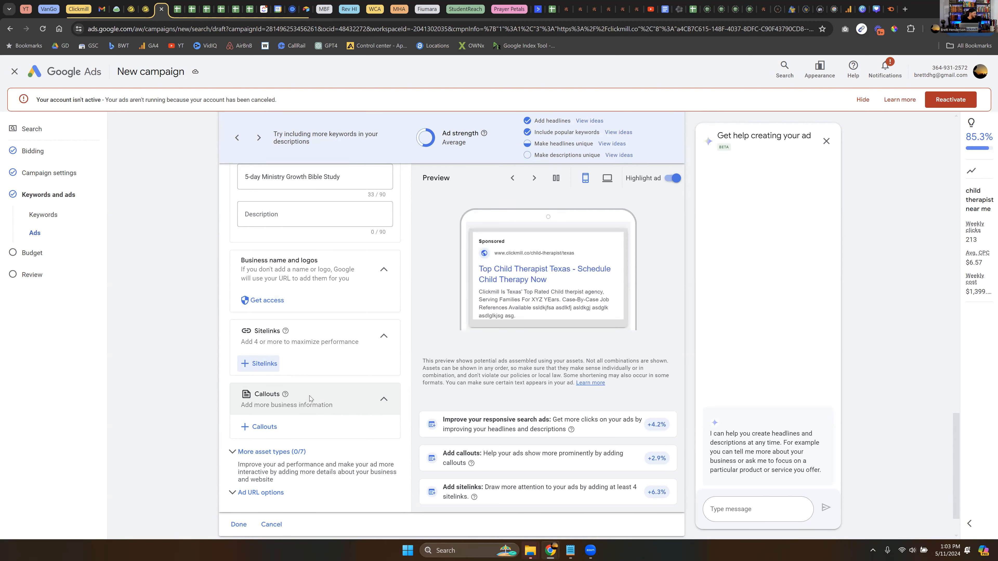
scroll(246, 388, up, 5)
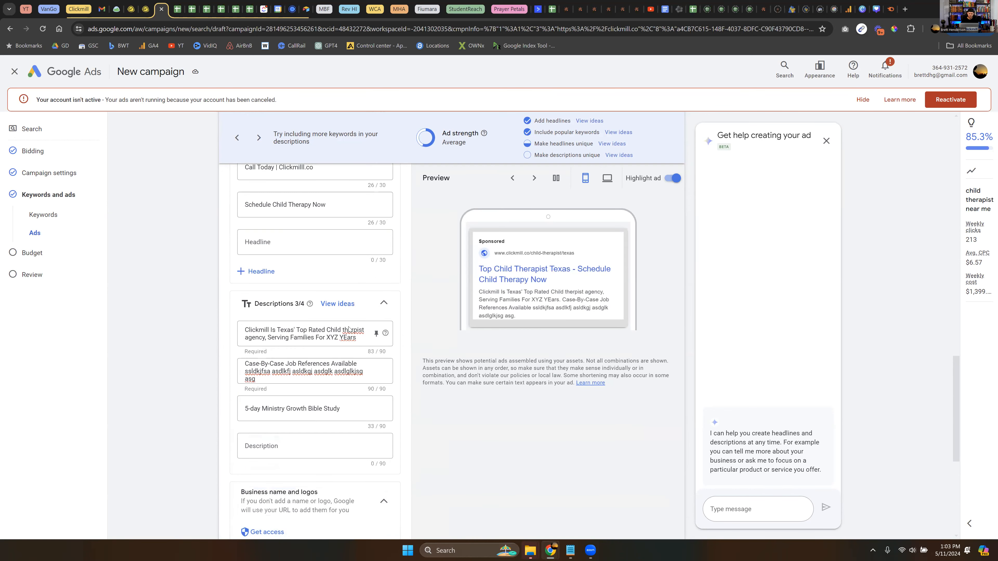
scroll(246, 388, up, 3)
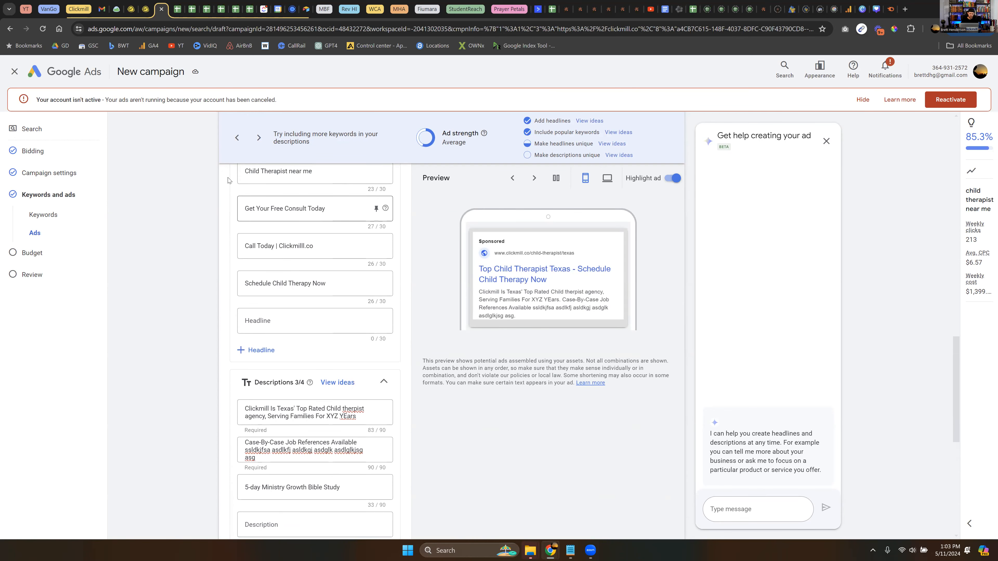
scroll(270, 264, up, 3)
scroll(270, 264, down, 4)
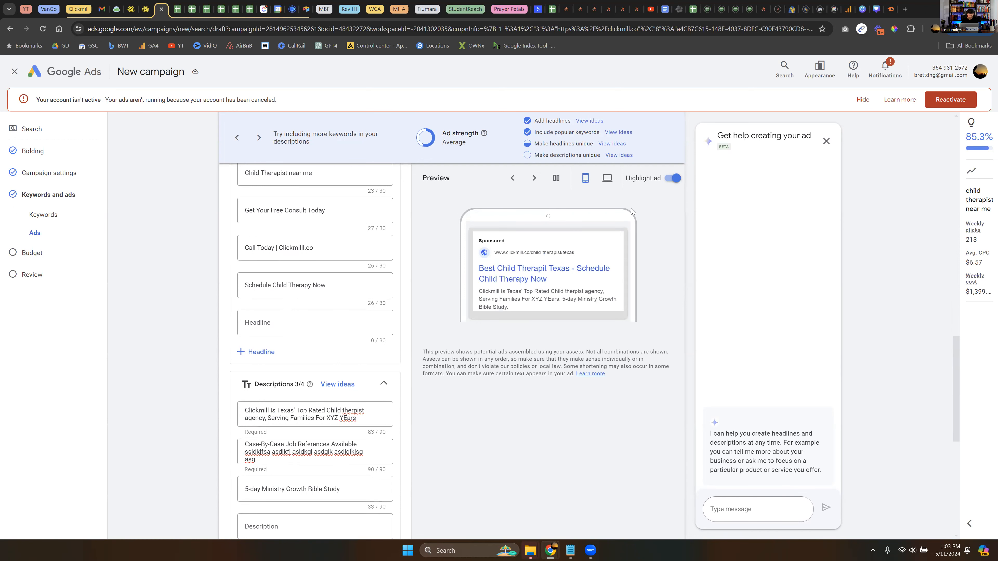
Compare the desktop ad preview with and without Highlight ad, leave the highlight off, and return to the mobile preview
click(605, 179)
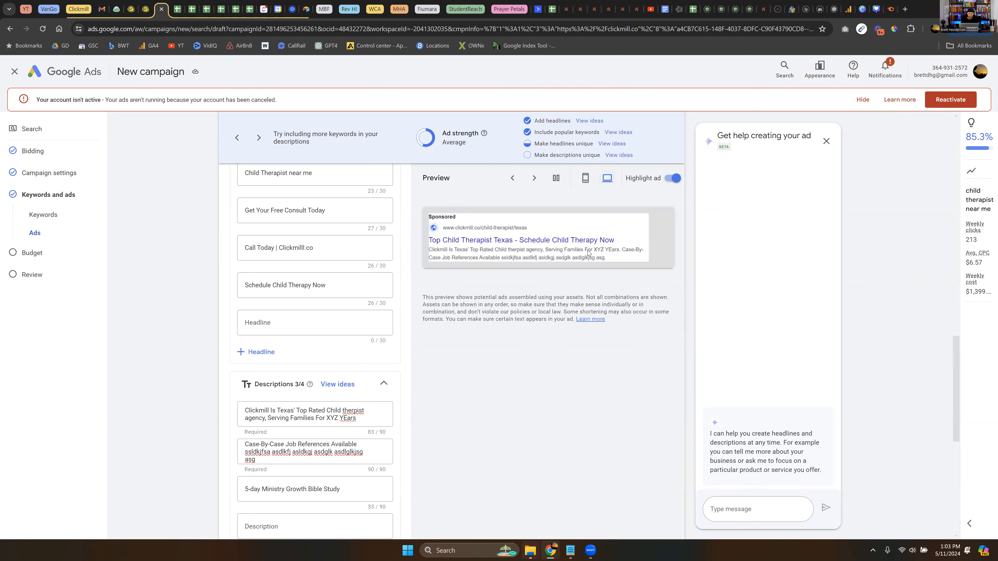
click(674, 182)
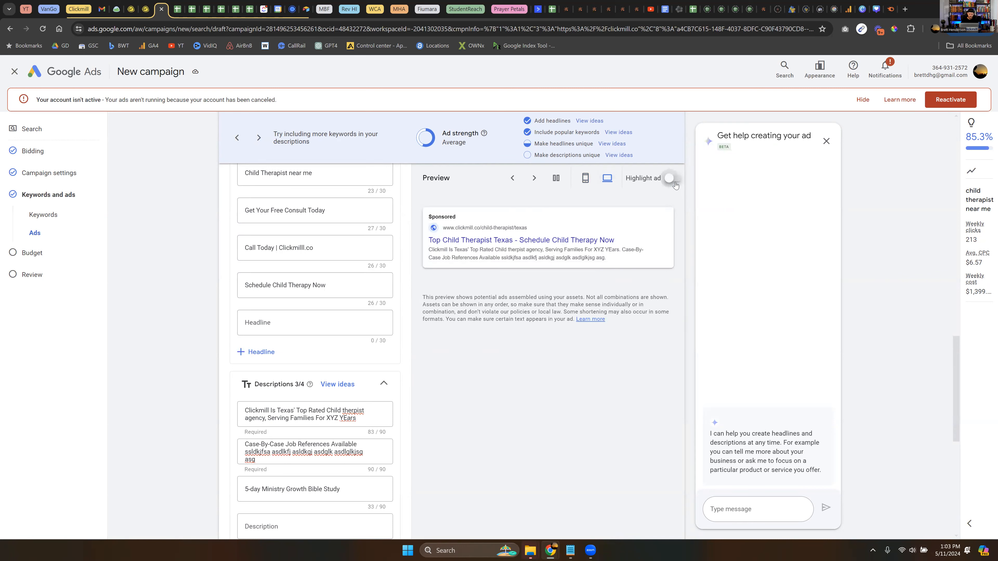
click(675, 181)
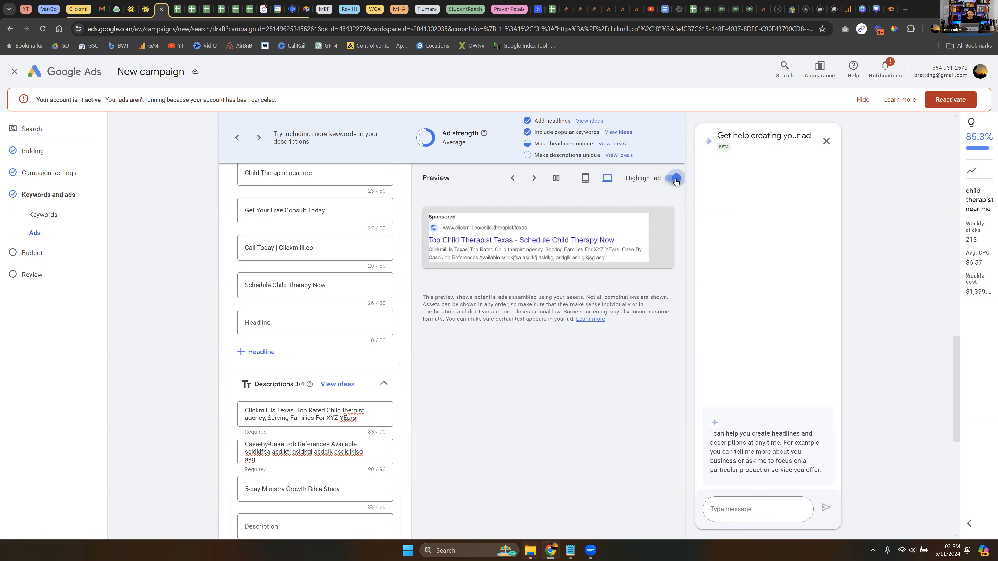
click(676, 181)
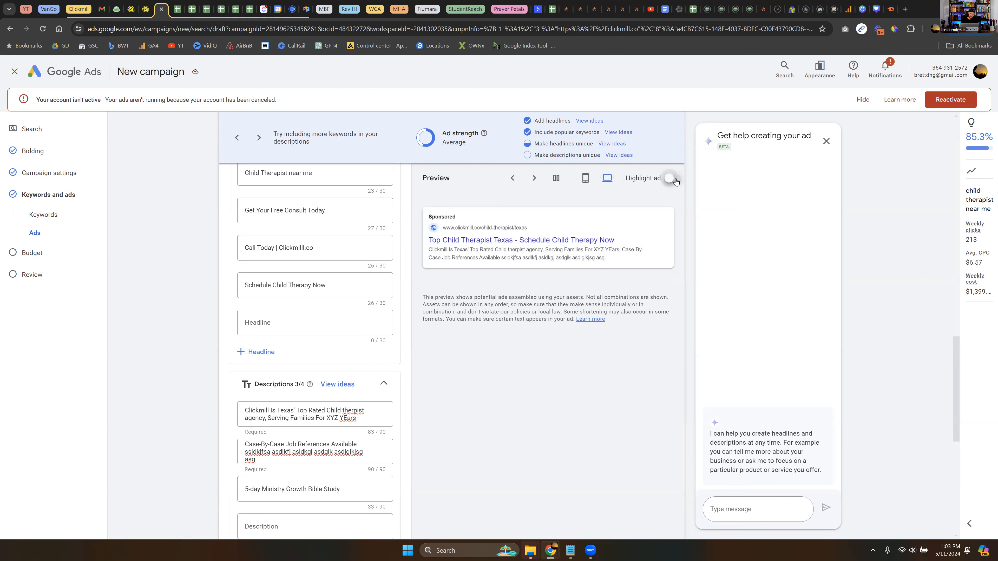
click(675, 180)
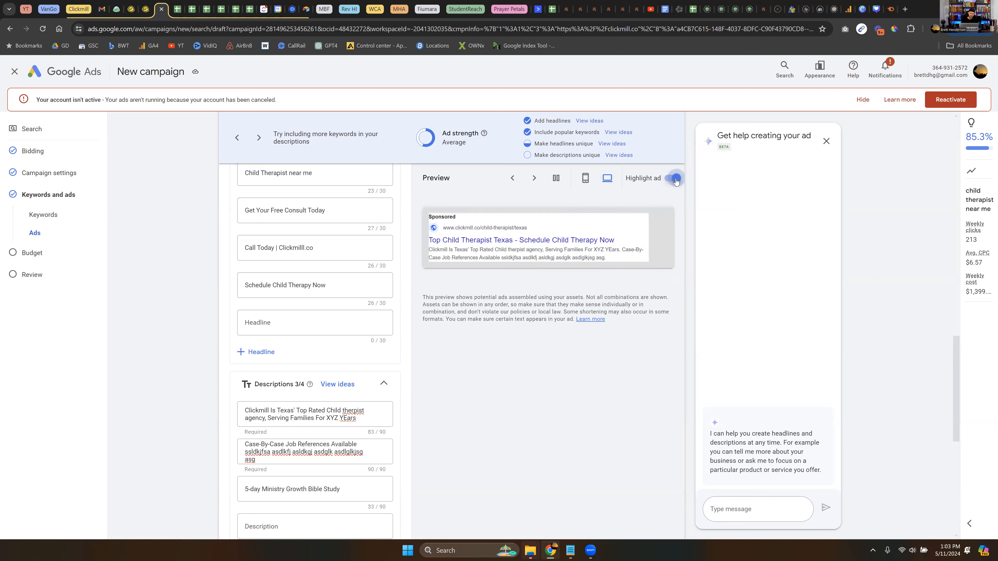
click(676, 181)
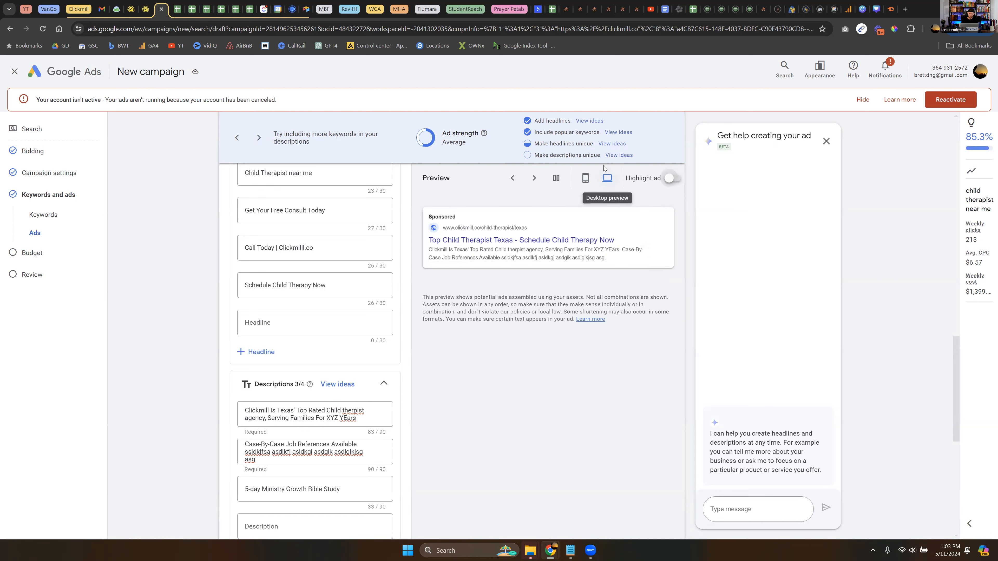
click(585, 178)
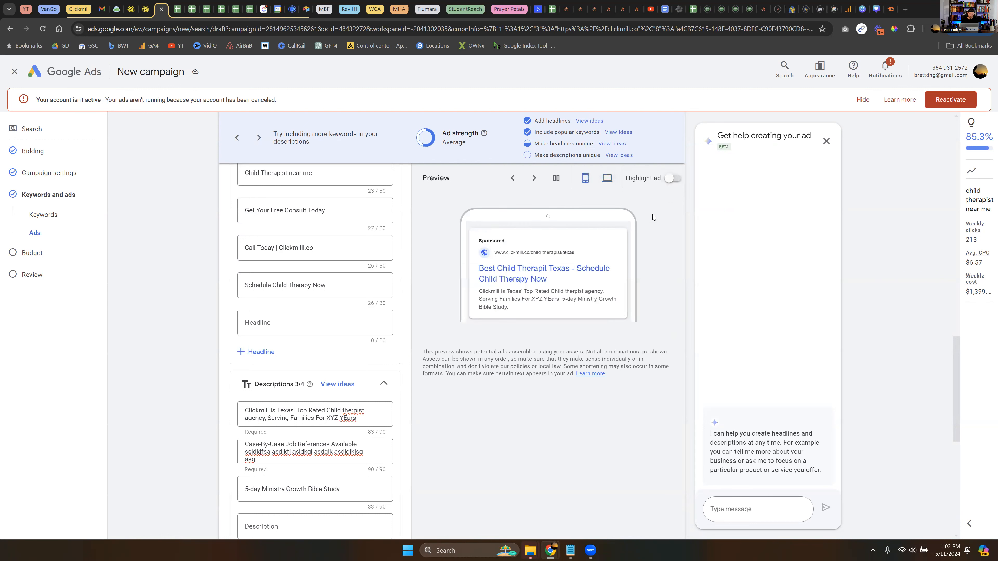
Pause the rotating mobile preview and step forward through several headline and description combinations
click(556, 182)
click(535, 179)
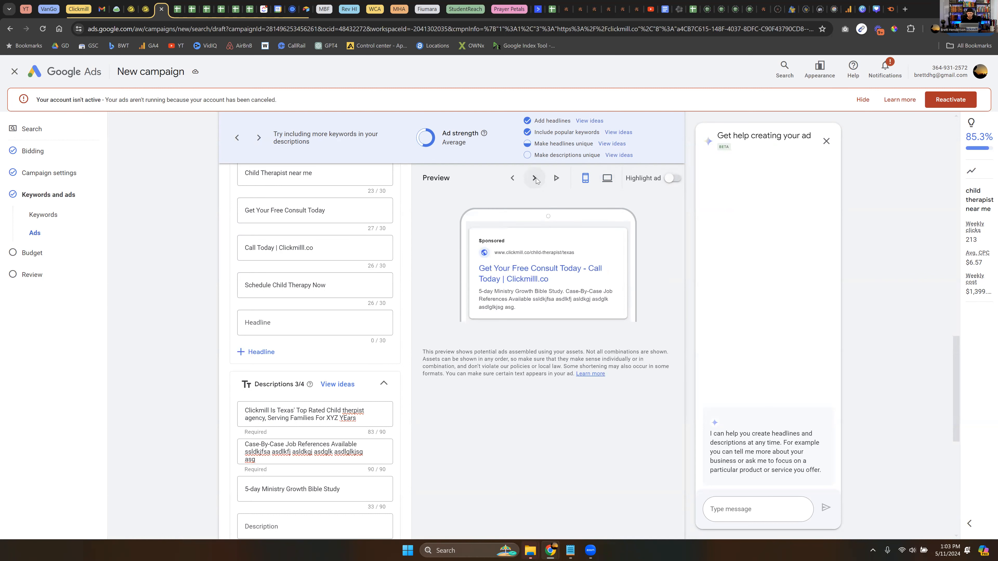
click(535, 179)
click(535, 179)
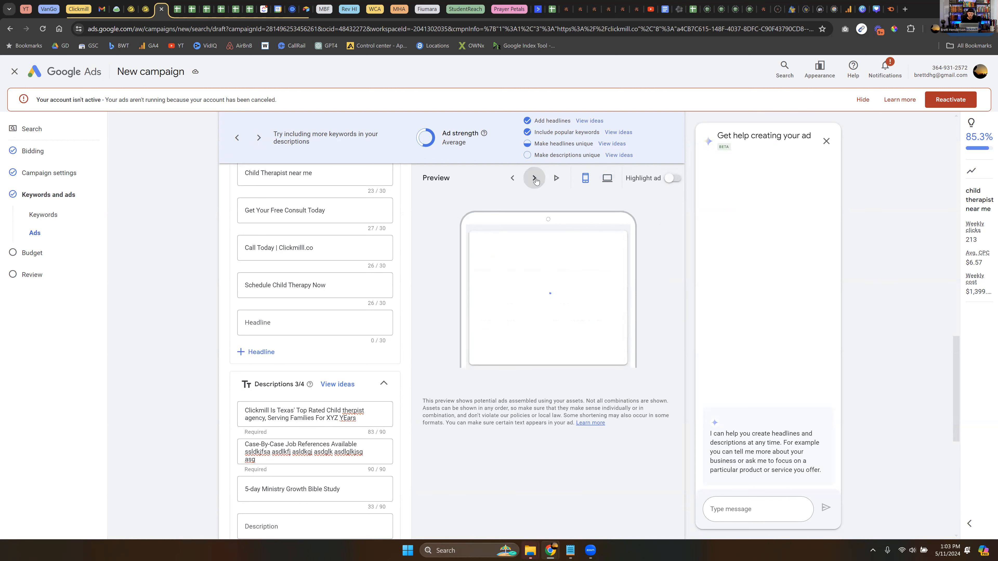
click(535, 179)
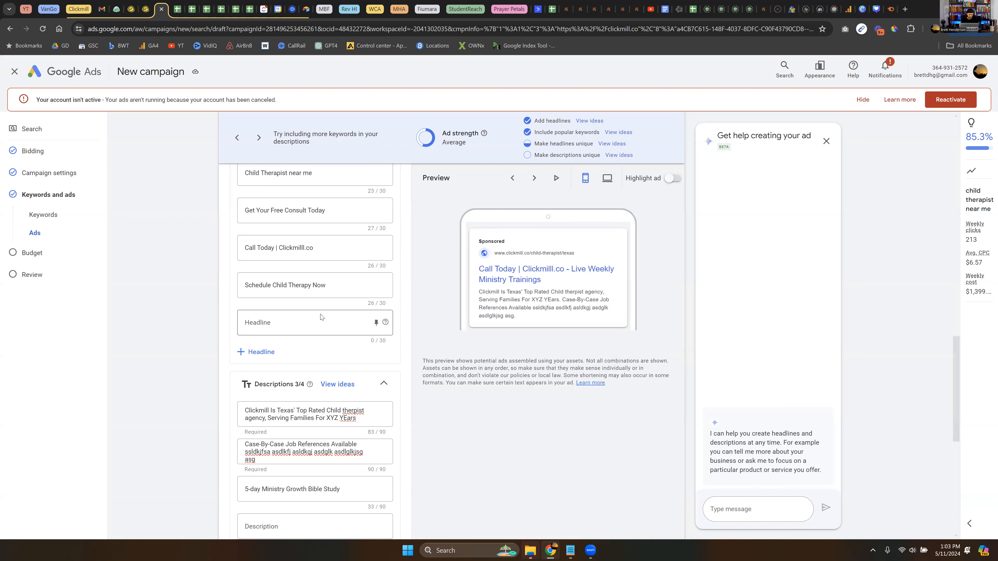
Compare the "Live Weekly Ministry Trainings" headline with its place in the ad preview, and advance to another combination
scroll(341, 289, up, 1)
scroll(369, 258, up, 2)
drag(322, 256, 250, 256)
click(497, 273)
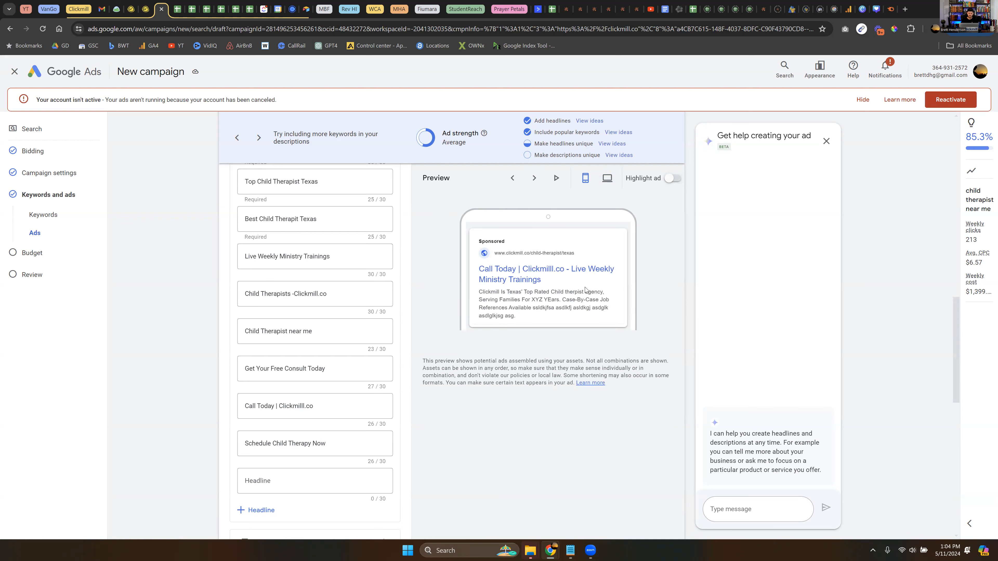
click(534, 178)
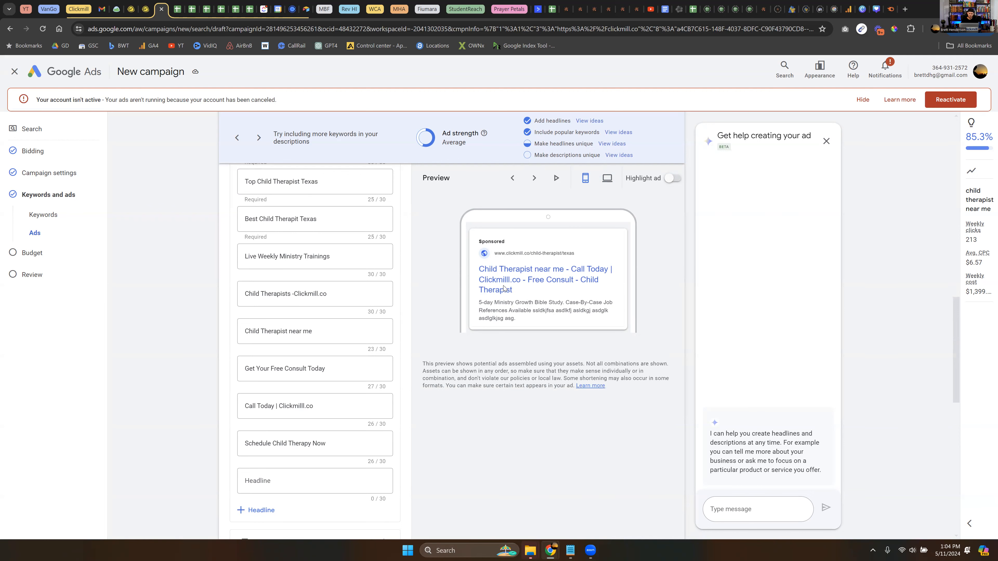
Review the whole ad form, from the headlines and descriptions to the business name, sitelinks, callouts and further asset types
scroll(504, 289, down, 6)
scroll(490, 263, down, 5)
scroll(490, 263, up, 10)
scroll(490, 263, up, 4)
scroll(497, 276, down, 10)
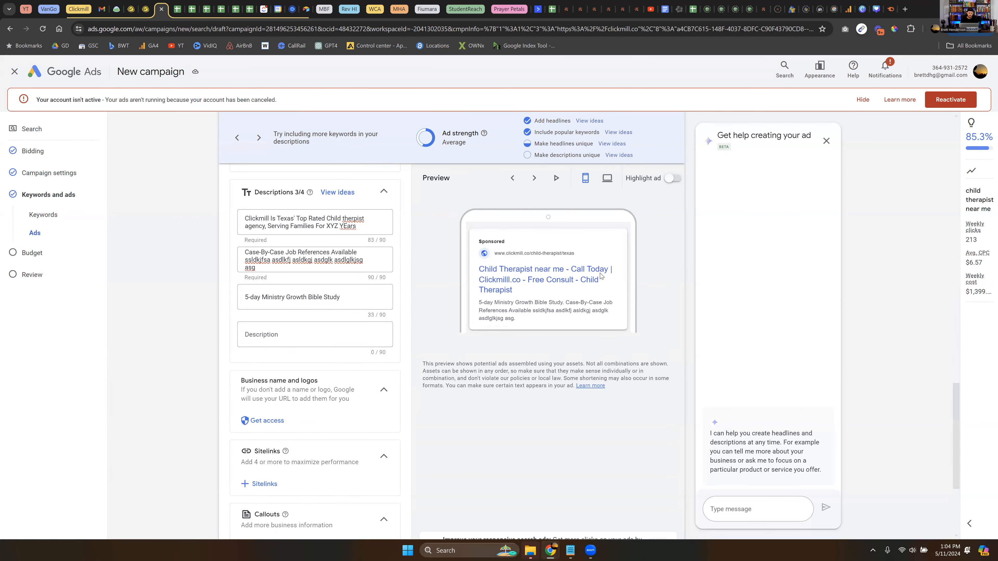
scroll(599, 275, down, 5)
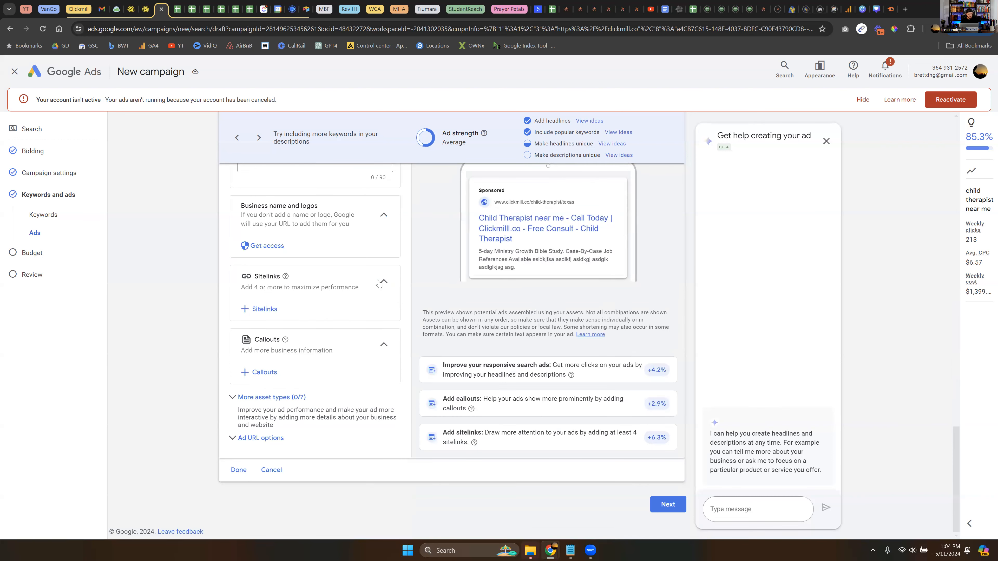
scroll(379, 283, up, 3)
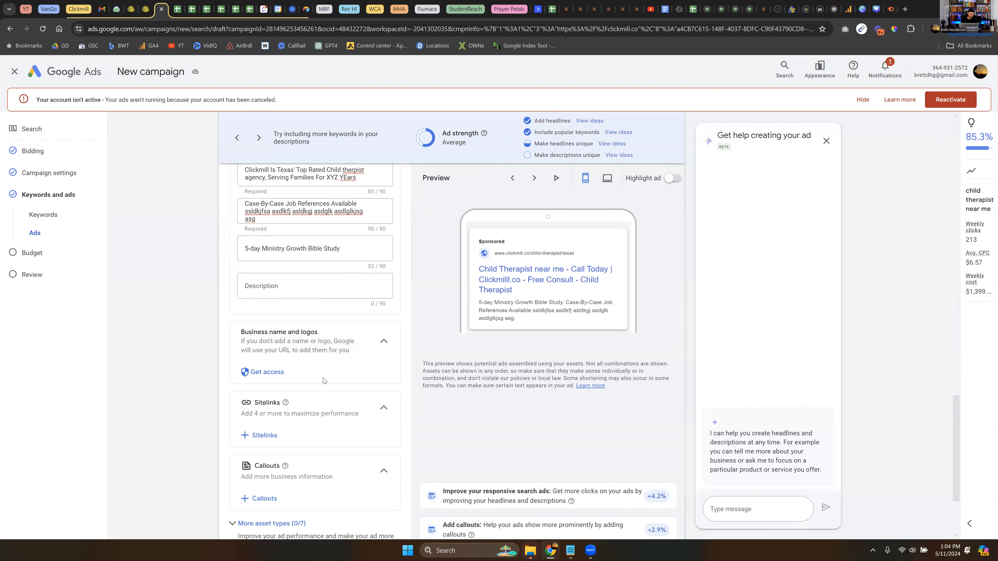
scroll(275, 430, down, 1)
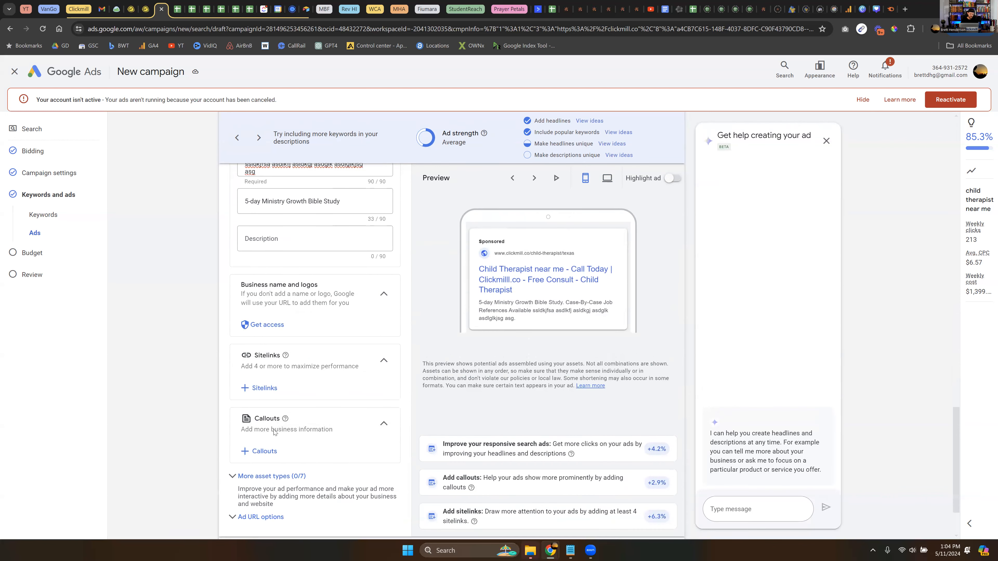
scroll(271, 463, down, 2)
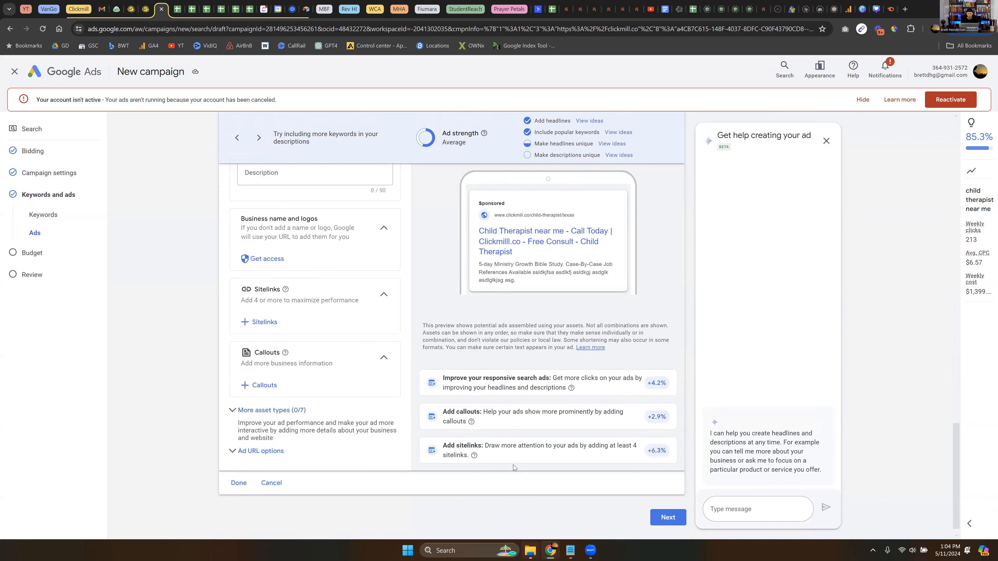
scroll(472, 343, down, 1)
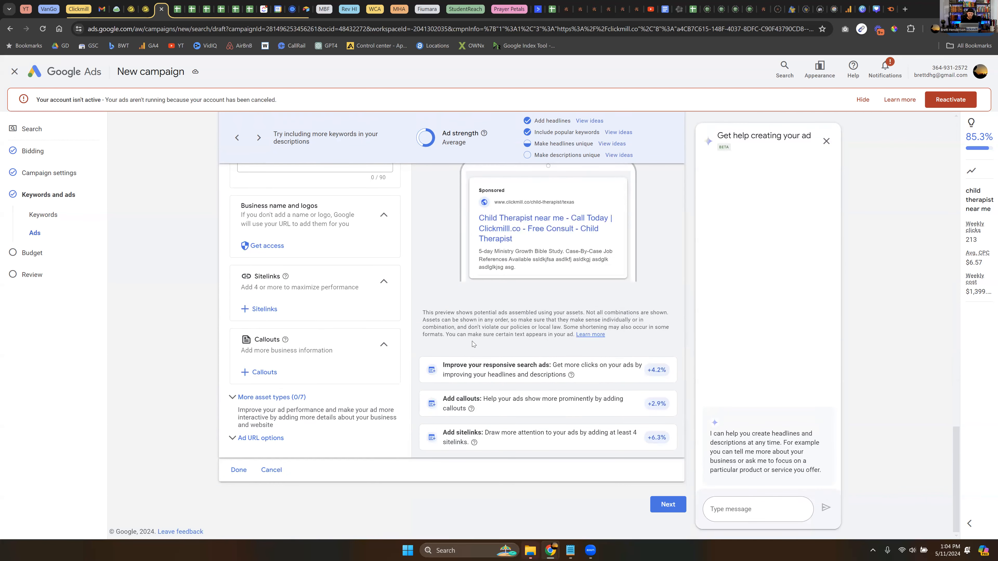
Examine the suggested improvements for responsive search ads, callouts and sitelinks, and continue to the campaign's Budget settings
scroll(471, 342, up, 3)
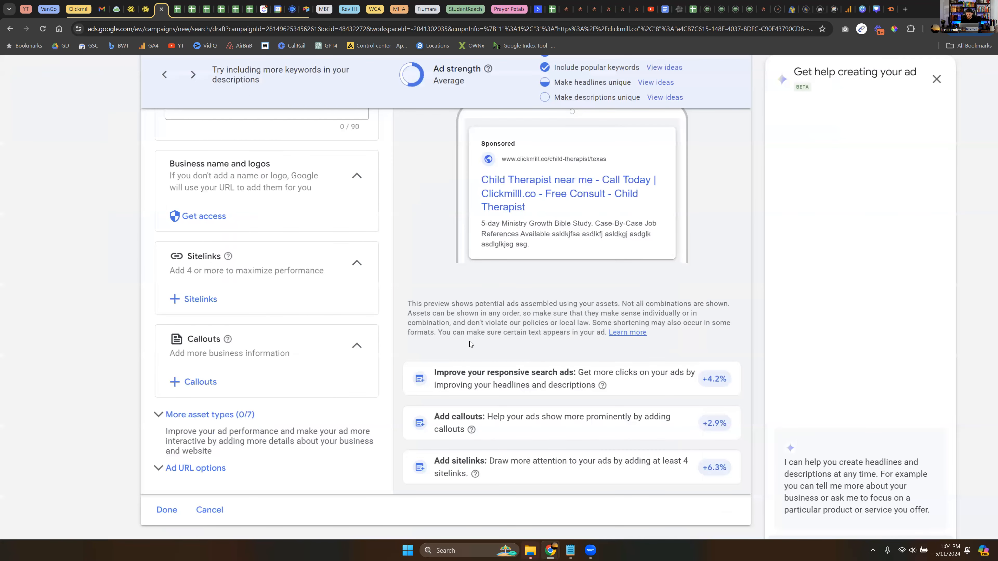
scroll(469, 342, up, 3)
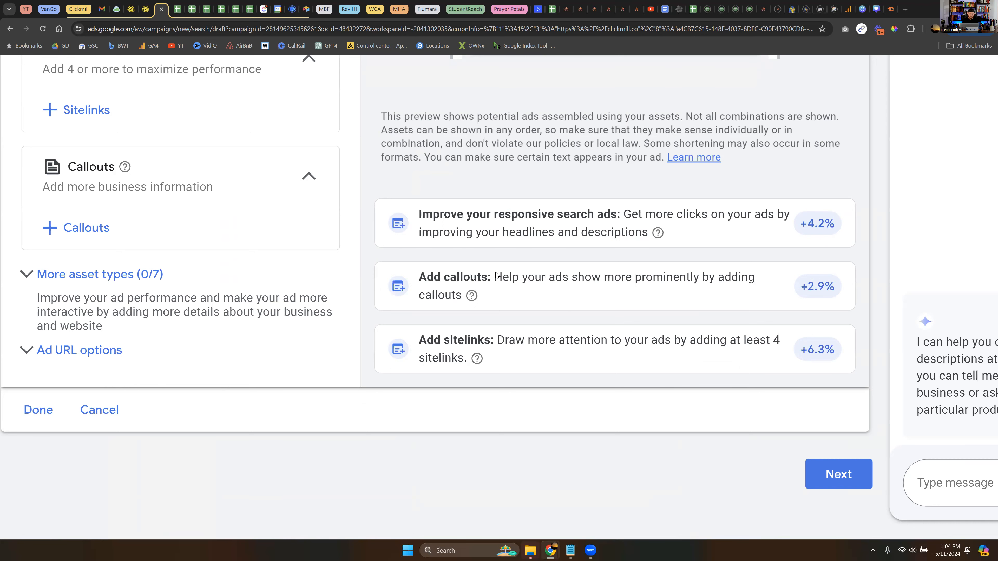
scroll(145, 178, up, 2)
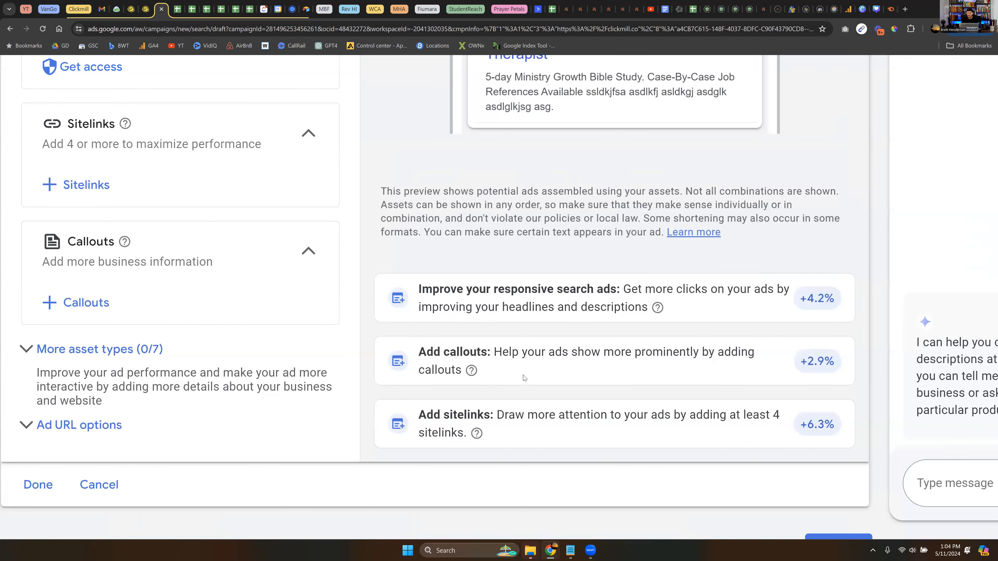
scroll(529, 377, down, 1)
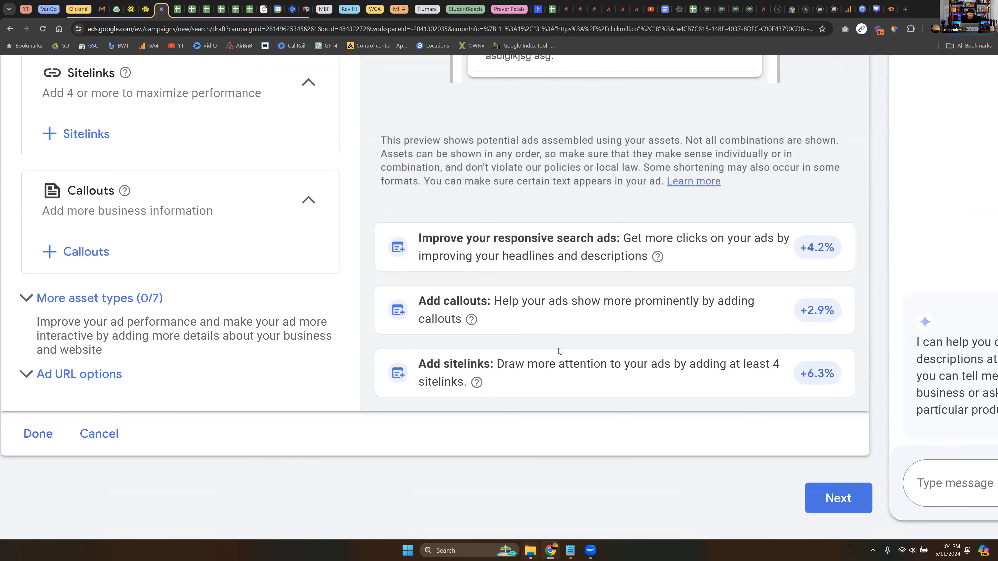
scroll(559, 347, down, 5)
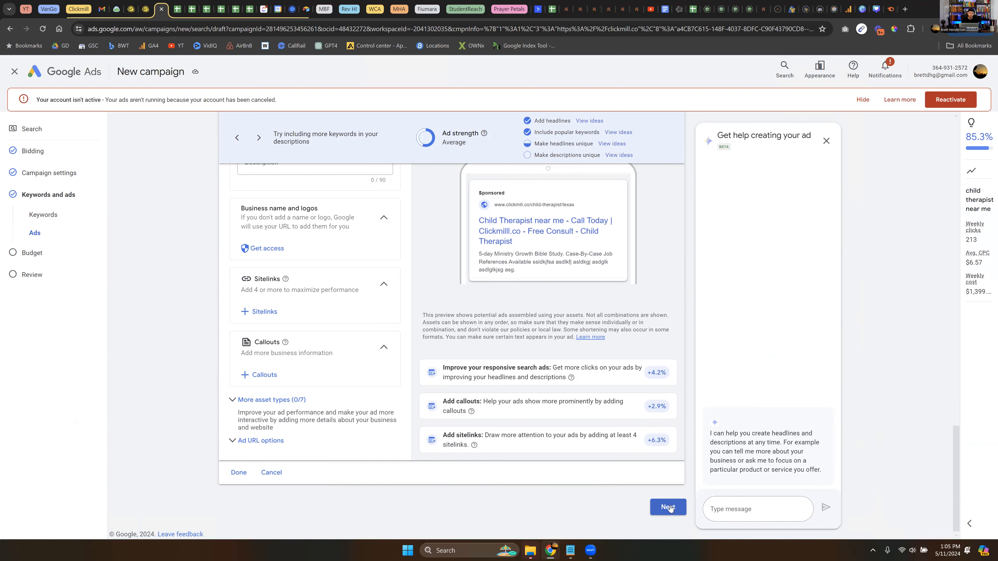
click(668, 507)
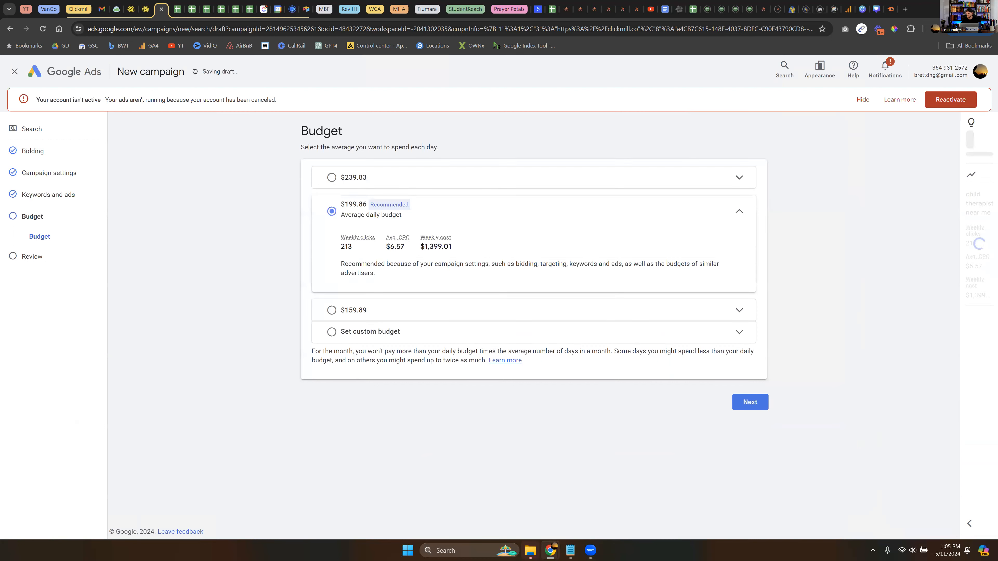